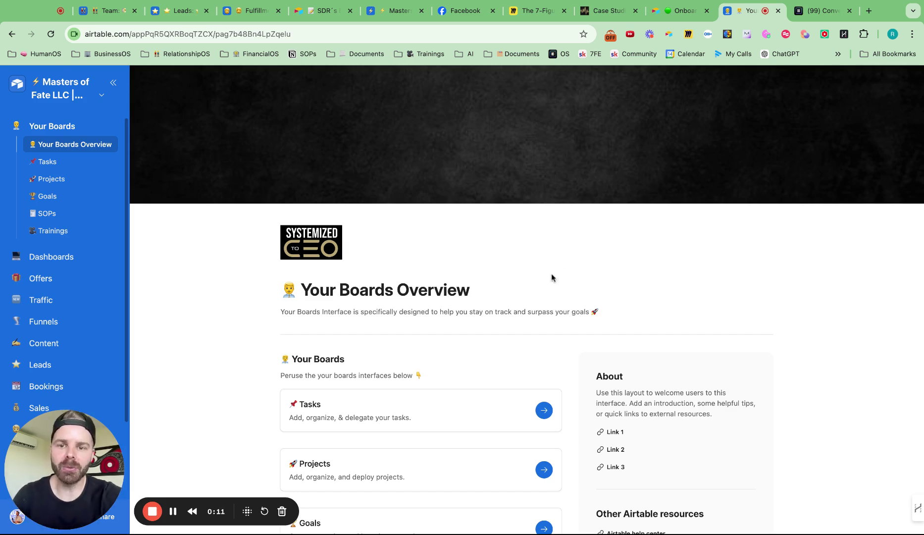
- Browse the Tasks, Goals and SOPs boards from the overview sidebar
{"action": "scroll", "coordinate": [552, 276], "scroll_direction": "down", "scroll_amount": 5}
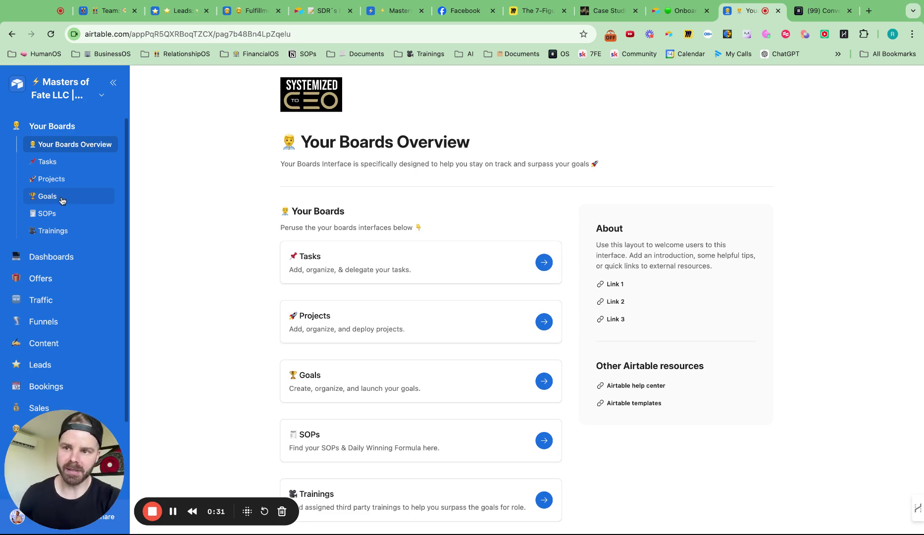
{"action": "left_click", "coordinate": [62, 163]}
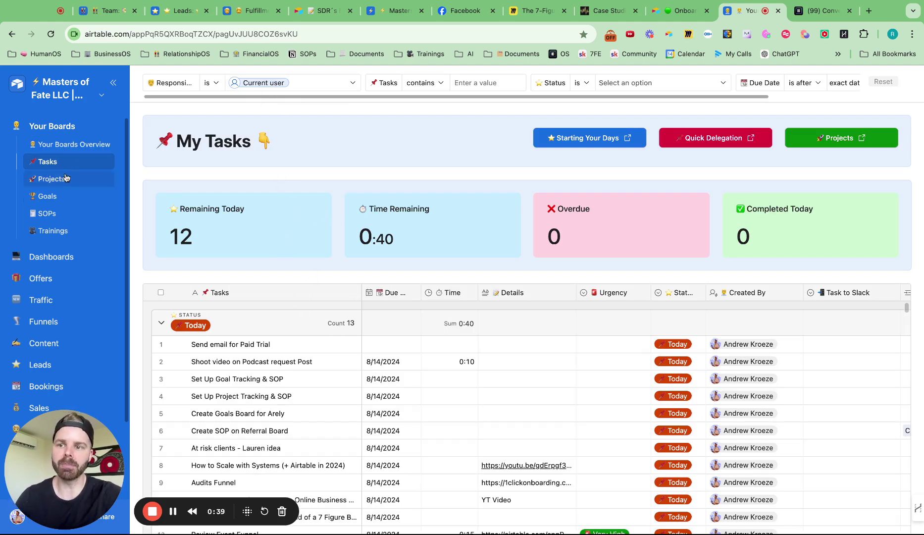
{"action": "left_click", "coordinate": [58, 196]}
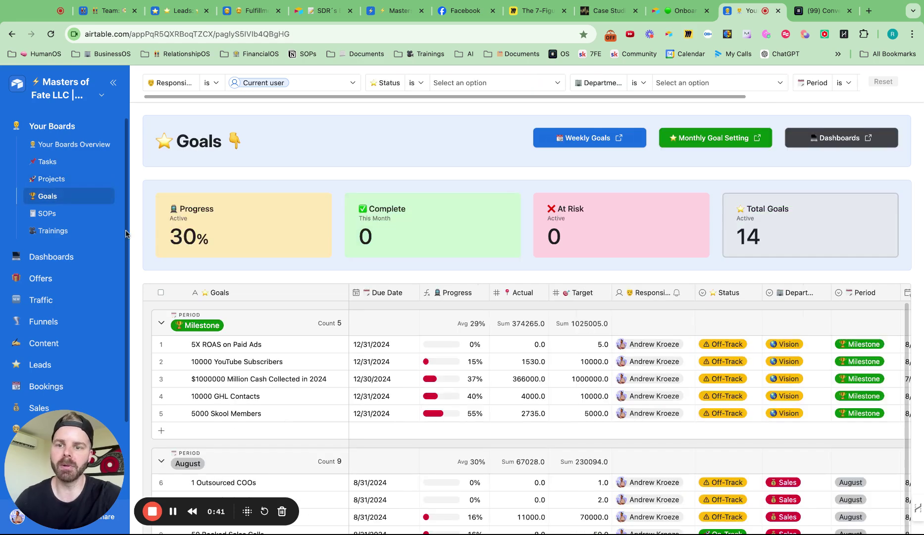
{"action": "left_click", "coordinate": [57, 218]}
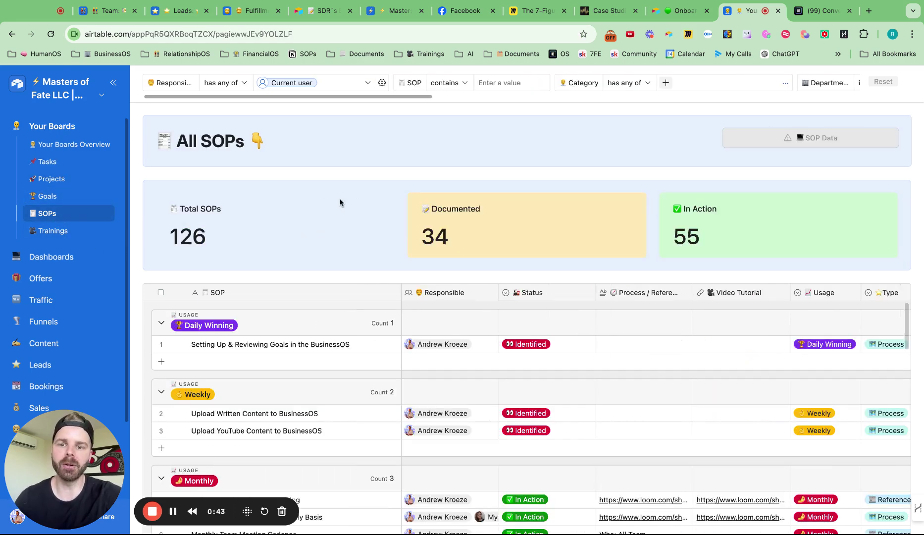
- Filter the SOPs board to a searched teammate instead of the current user
{"action": "left_click", "coordinate": [330, 85]}
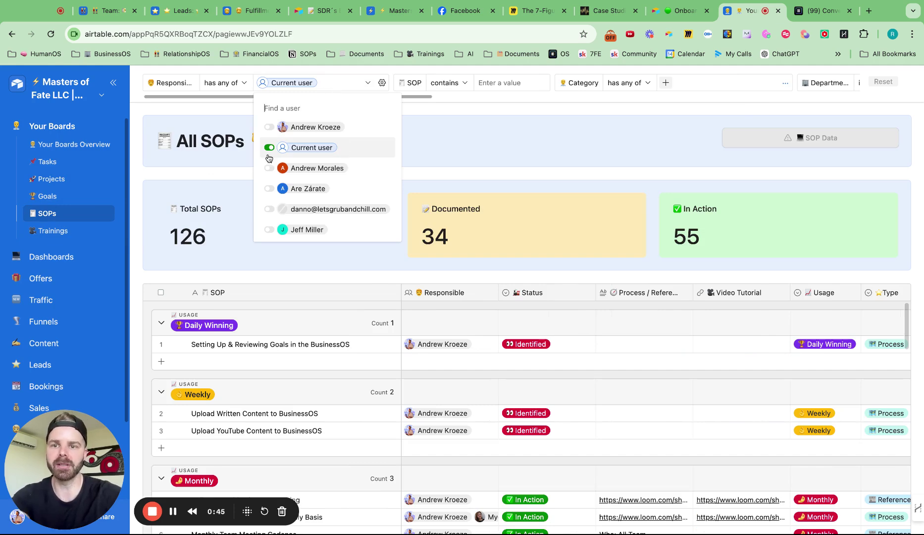
{"action": "left_click", "coordinate": [346, 148]}
{"action": "type", "text": "tom"}
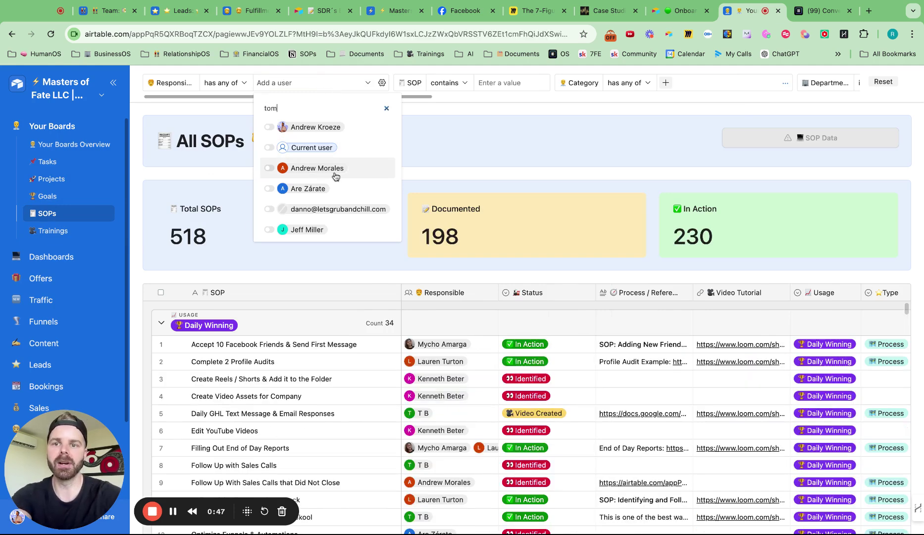
{"action": "left_click", "coordinate": [269, 127]}
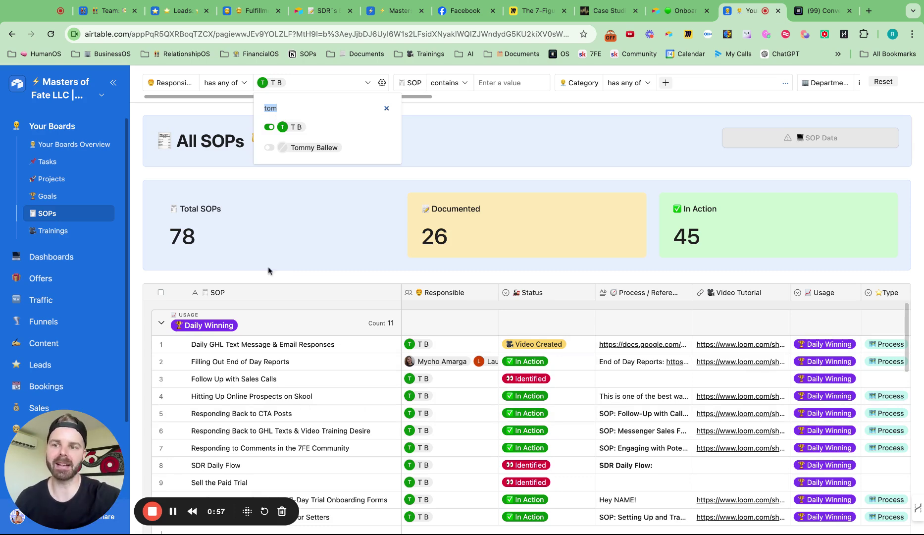
- Look through the Trainings board, then return to Your Boards Overview and open the Tasks card
{"action": "left_click", "coordinate": [71, 240]}
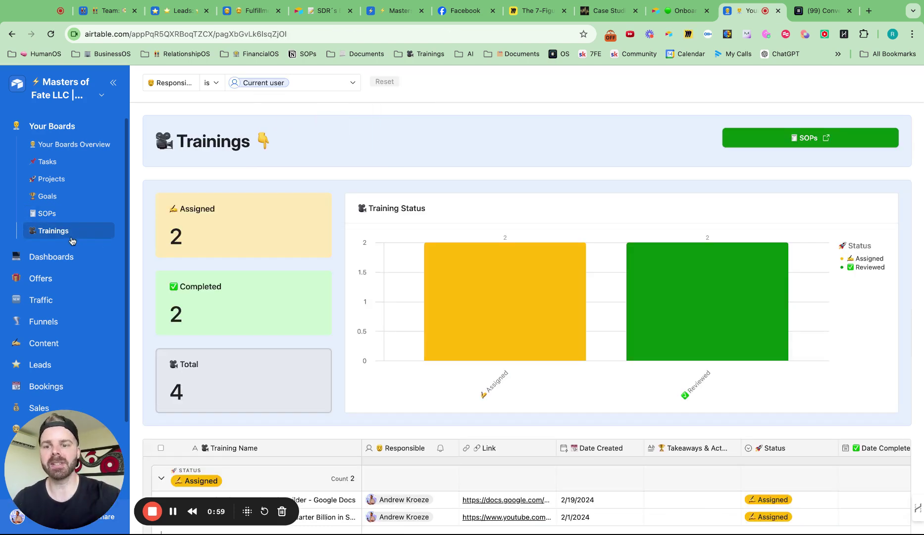
{"action": "scroll", "coordinate": [289, 272], "scroll_direction": "down", "scroll_amount": 3}
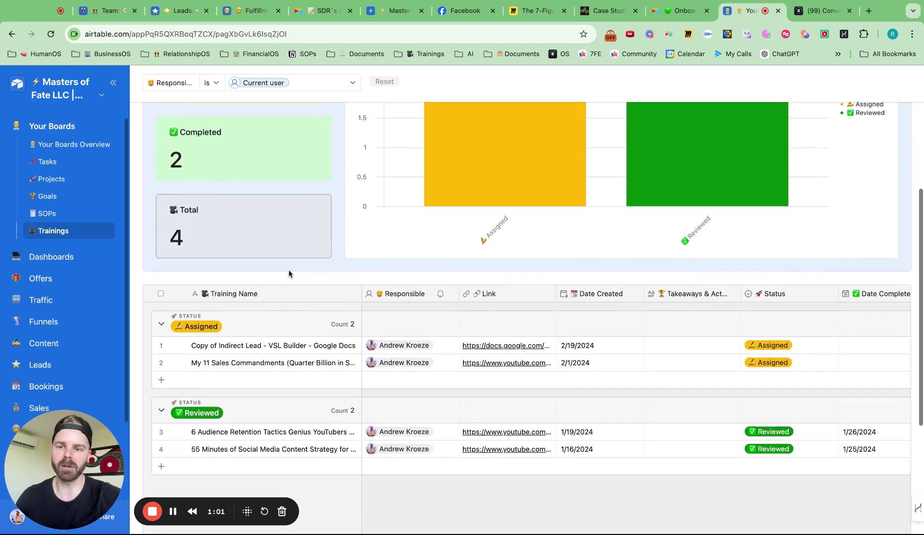
{"action": "scroll", "coordinate": [289, 274], "scroll_direction": "up", "scroll_amount": 3}
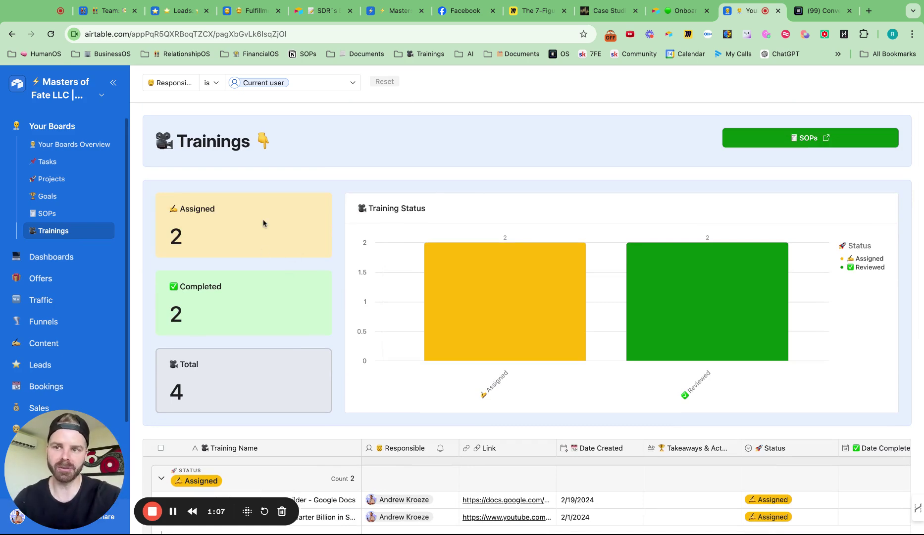
{"action": "left_click", "coordinate": [73, 146]}
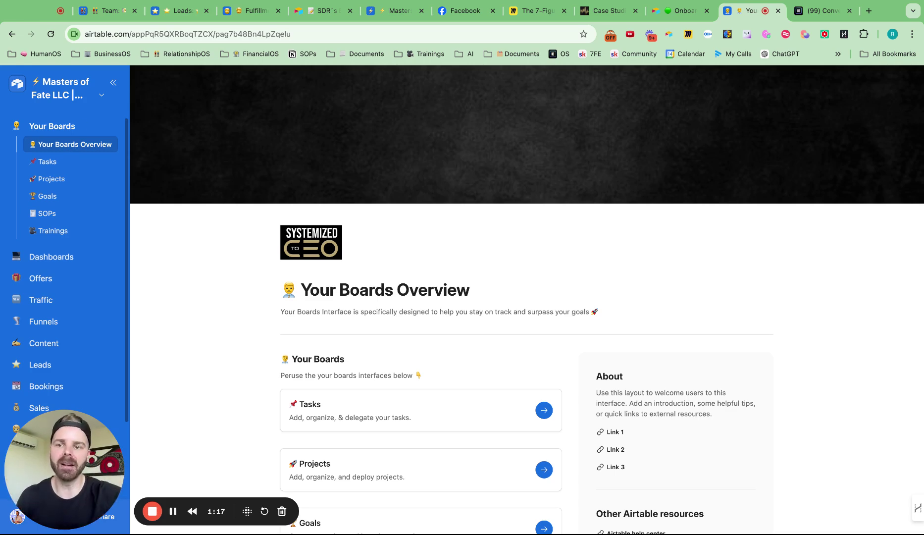
{"action": "scroll", "coordinate": [334, 269], "scroll_direction": "down", "scroll_amount": 3}
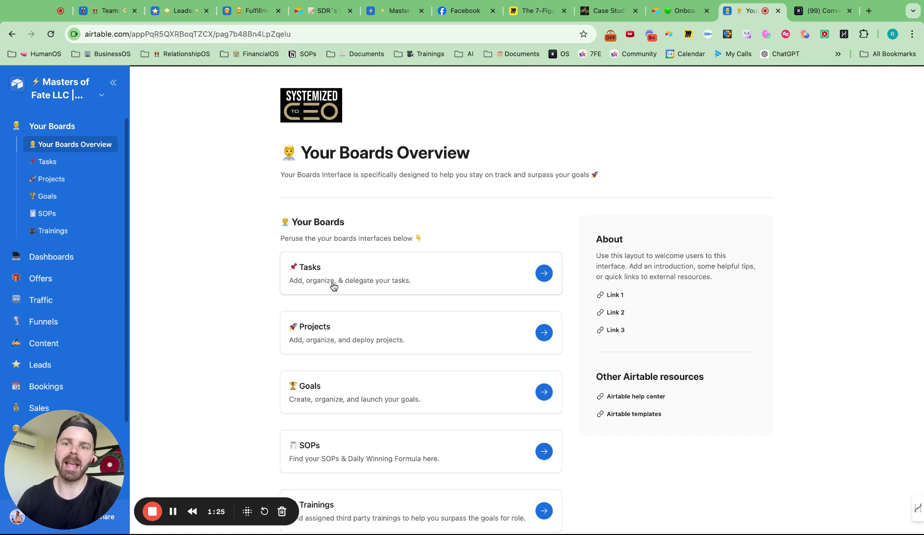
{"action": "left_click", "coordinate": [507, 278]}
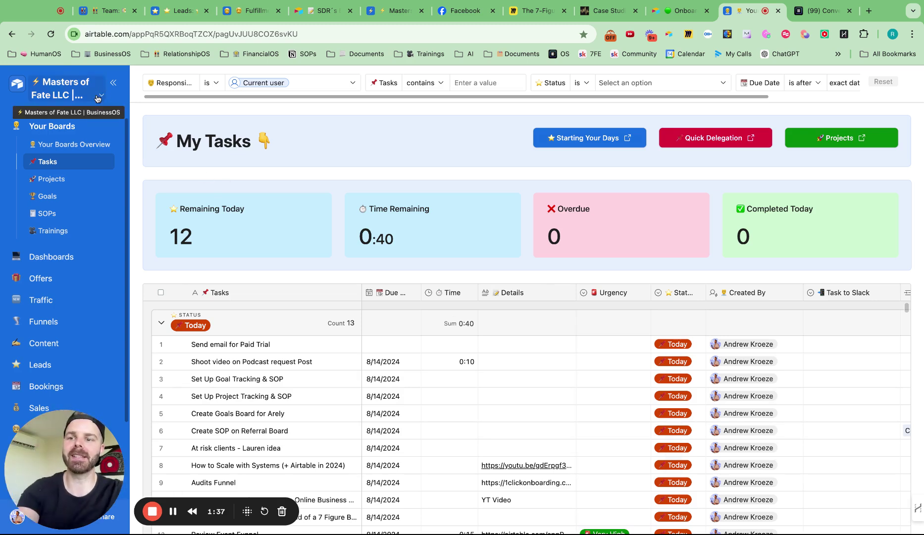
- Switch the interface into edit mode and expand the Content section
{"action": "left_click", "coordinate": [74, 88]}
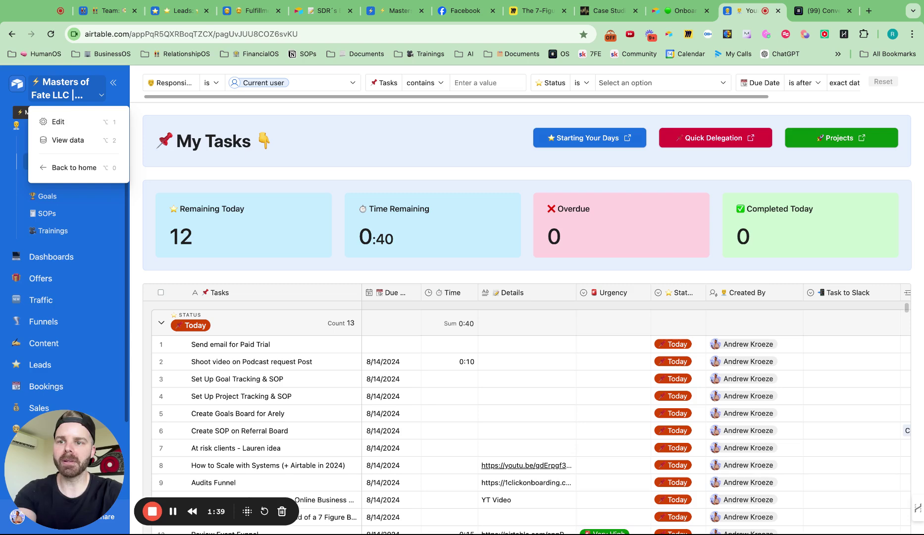
{"action": "left_click", "coordinate": [84, 121]}
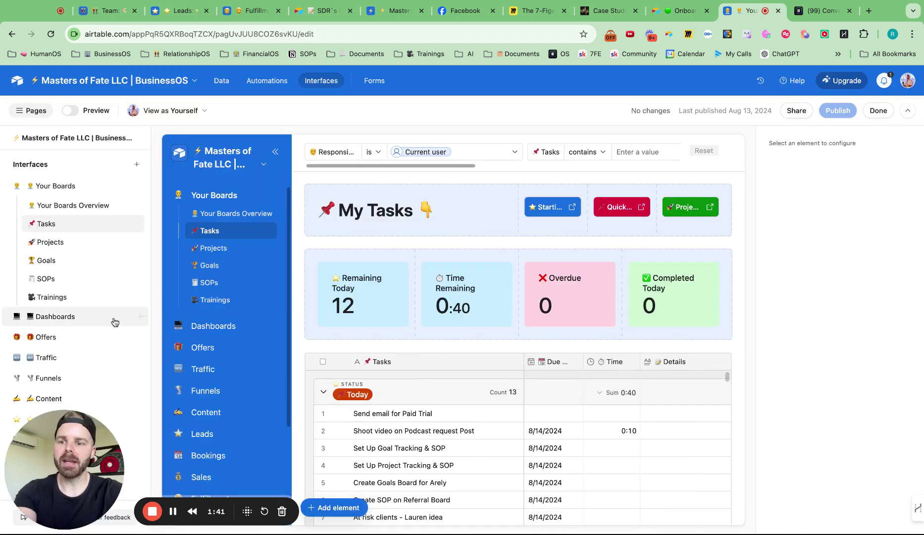
{"action": "left_click", "coordinate": [67, 400]}
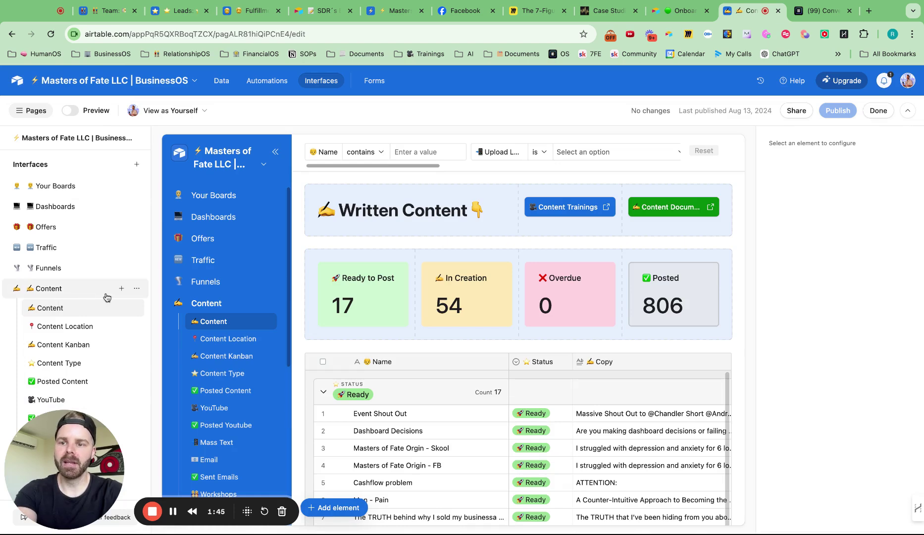
- Add a new page under Content using the Overview layout
{"action": "left_click", "coordinate": [121, 289]}
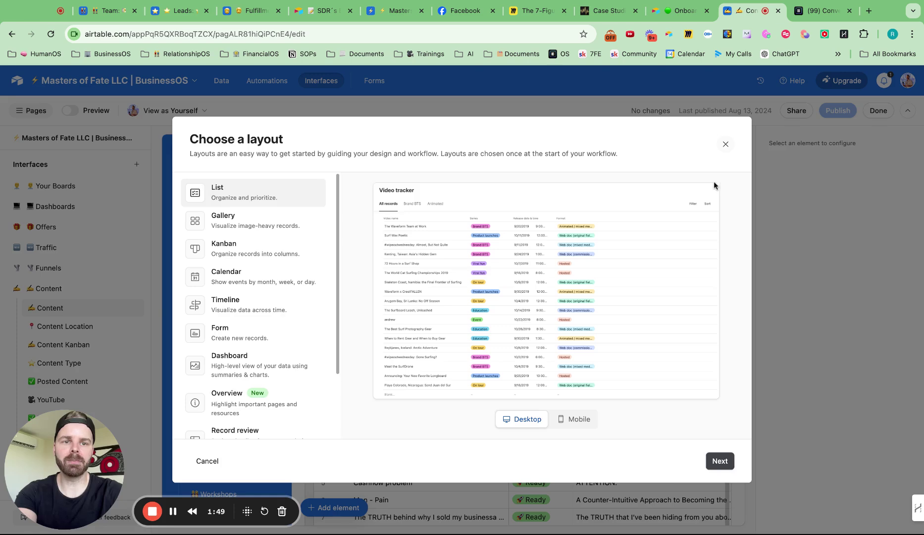
{"action": "left_click", "coordinate": [726, 144]}
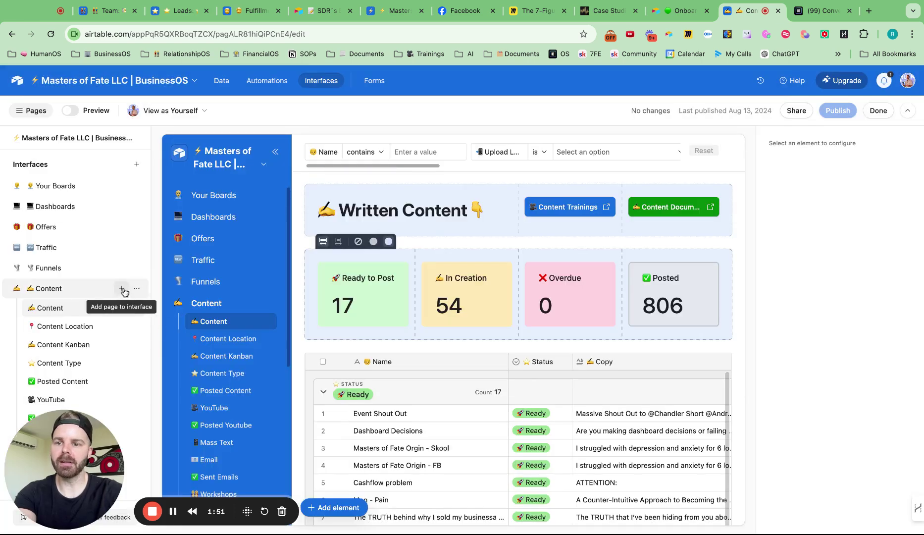
{"action": "left_click", "coordinate": [122, 289]}
{"action": "scroll", "coordinate": [247, 341], "scroll_direction": "down", "scroll_amount": 2}
{"action": "scroll", "coordinate": [247, 341], "scroll_direction": "down", "scroll_amount": 1}
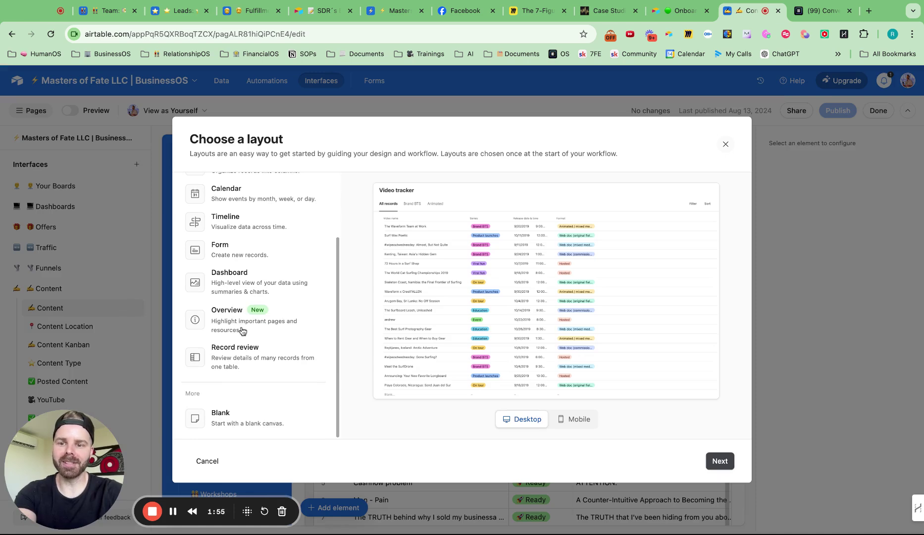
{"action": "left_click", "coordinate": [242, 330]}
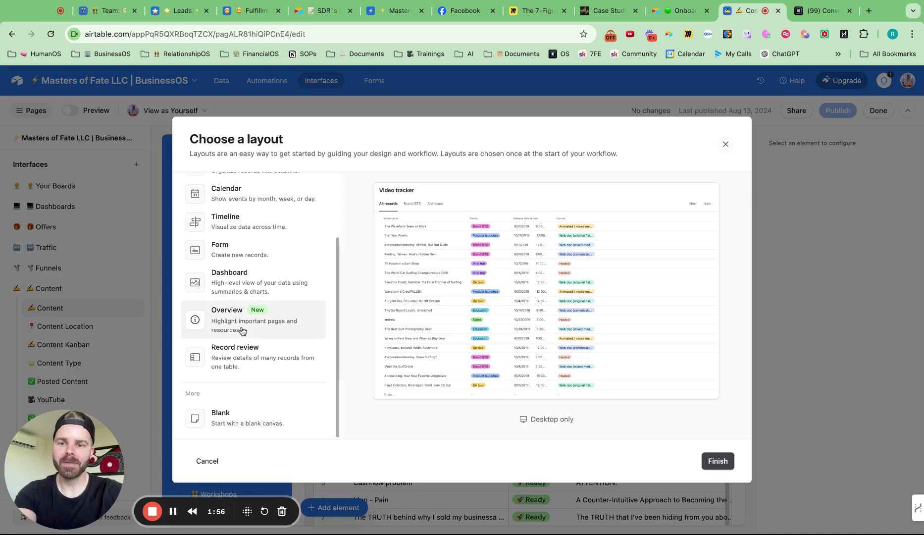
{"action": "left_click", "coordinate": [717, 461]}
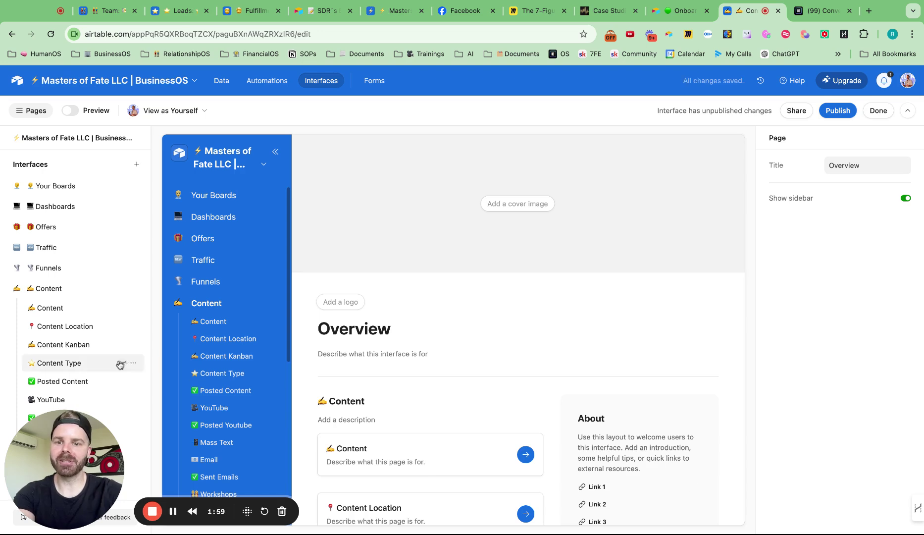
- Move the new Overview page to the top of the Content section
{"action": "scroll", "coordinate": [112, 338], "scroll_direction": "down", "scroll_amount": 3}
{"action": "scroll", "coordinate": [99, 327], "scroll_direction": "down", "scroll_amount": 5}
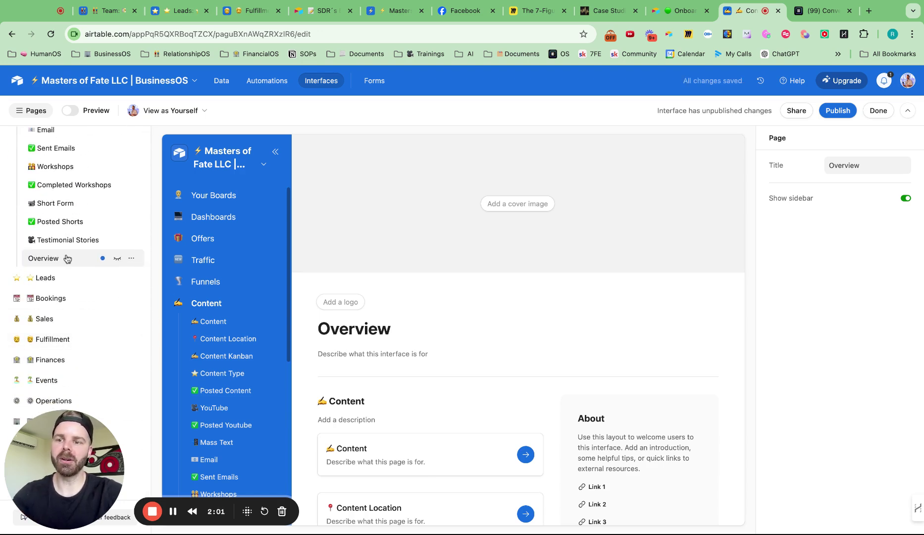
{"action": "scroll", "coordinate": [67, 258], "scroll_direction": "up", "scroll_amount": 3}
{"action": "left_click_drag", "start_coordinate": [68, 258], "coordinate": [66, 258]}
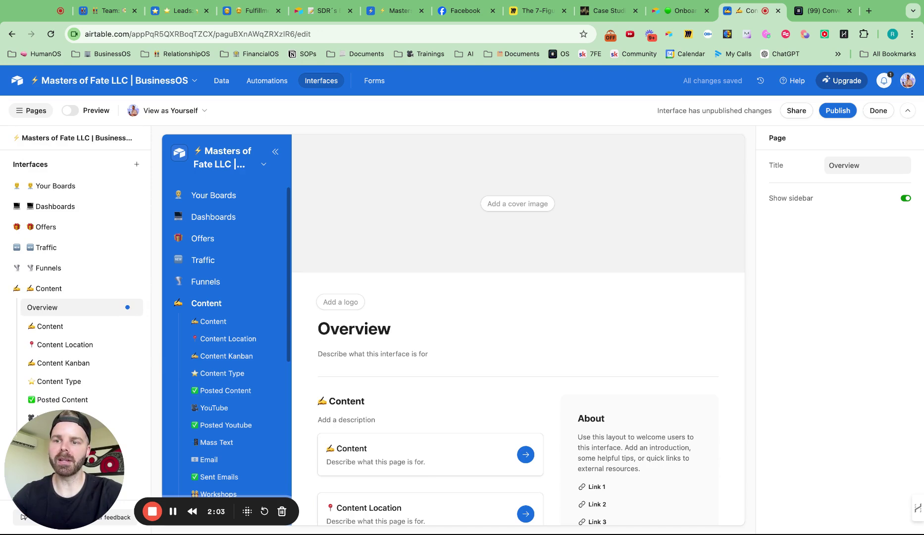
- Retitle the page heading to '✍️ Content Overview'
{"action": "scroll", "coordinate": [65, 311], "scroll_direction": "down", "scroll_amount": 5}
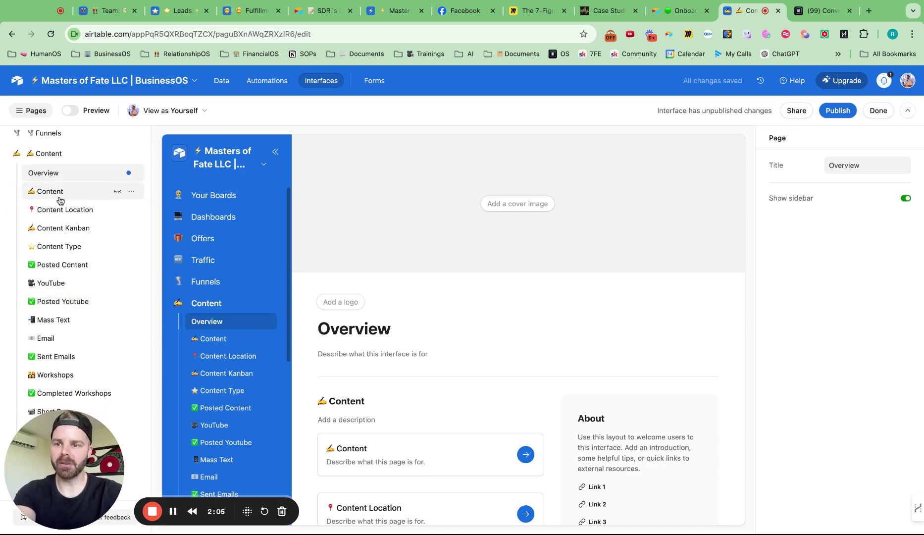
{"action": "scroll", "coordinate": [60, 337], "scroll_direction": "down", "scroll_amount": 3}
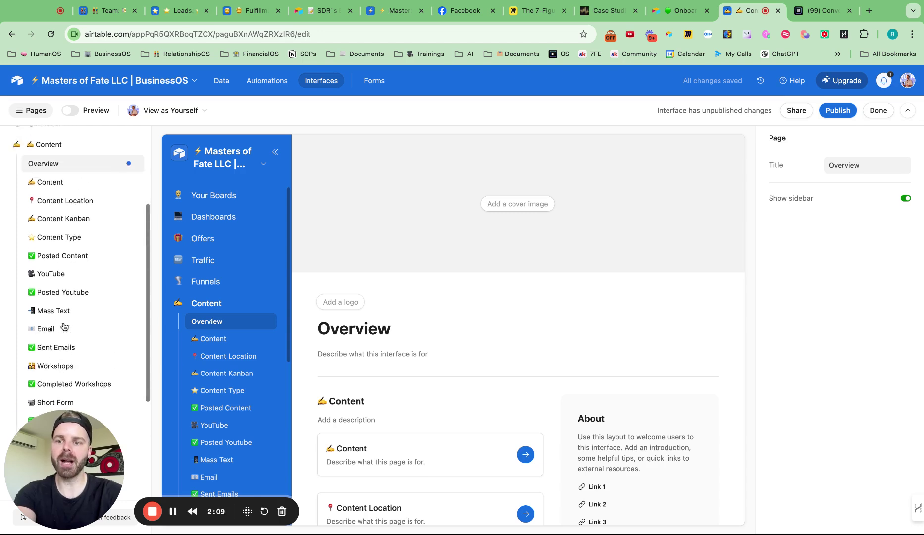
{"action": "scroll", "coordinate": [65, 326], "scroll_direction": "down", "scroll_amount": 3}
{"action": "scroll", "coordinate": [65, 326], "scroll_direction": "down", "scroll_amount": 1}
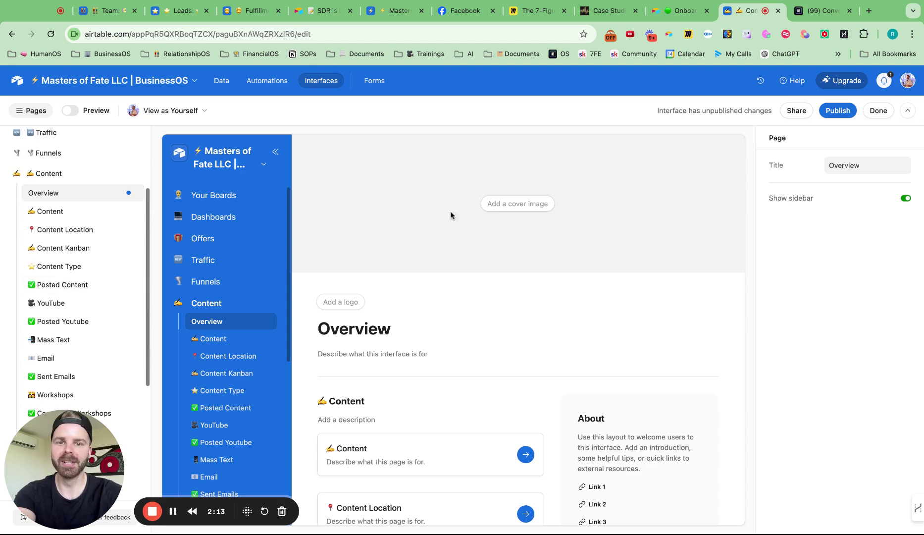
{"action": "left_click", "coordinate": [391, 330]}
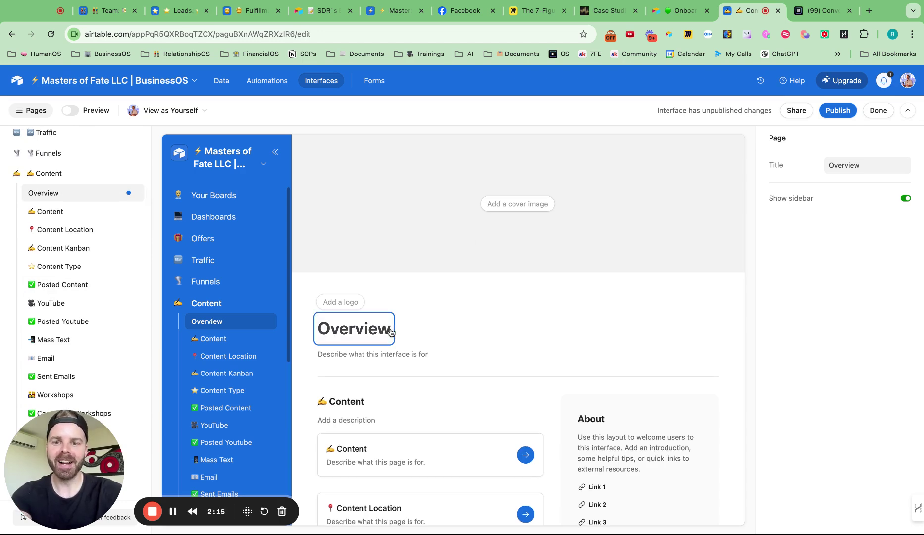
{"action": "double_click", "coordinate": [391, 330]}
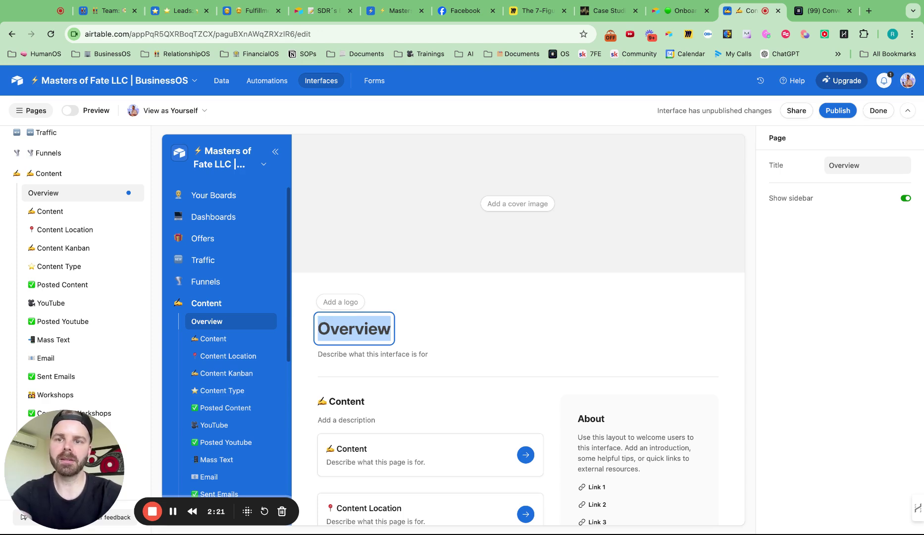
{"action": "type", "text": "✍"}
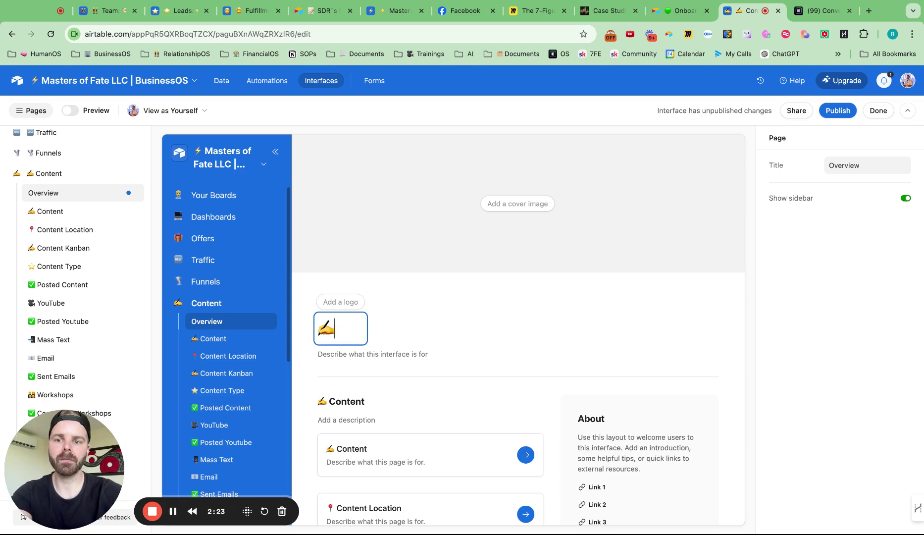
{"action": "type", "text": "Content Overview"}
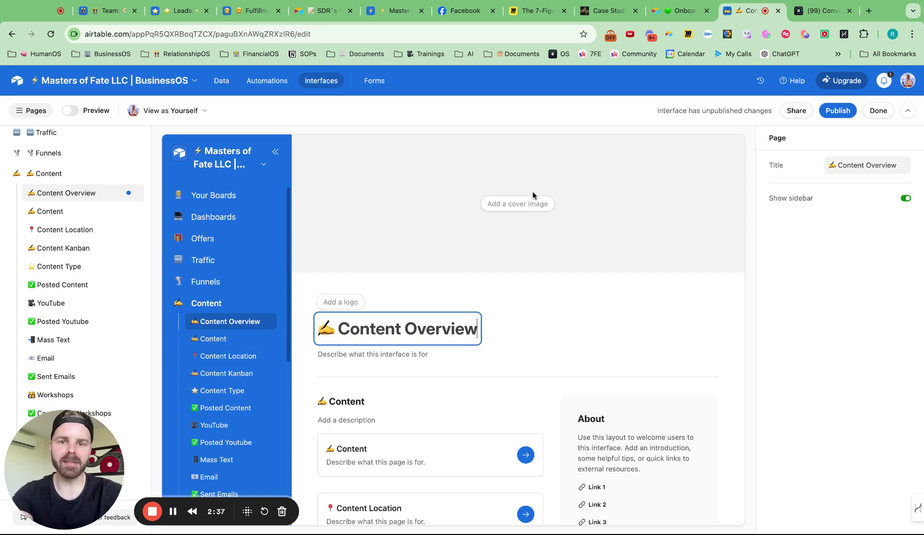
- Upload BlackBackground.jpeg from local files as the page's cover image
{"action": "left_click", "coordinate": [528, 210]}
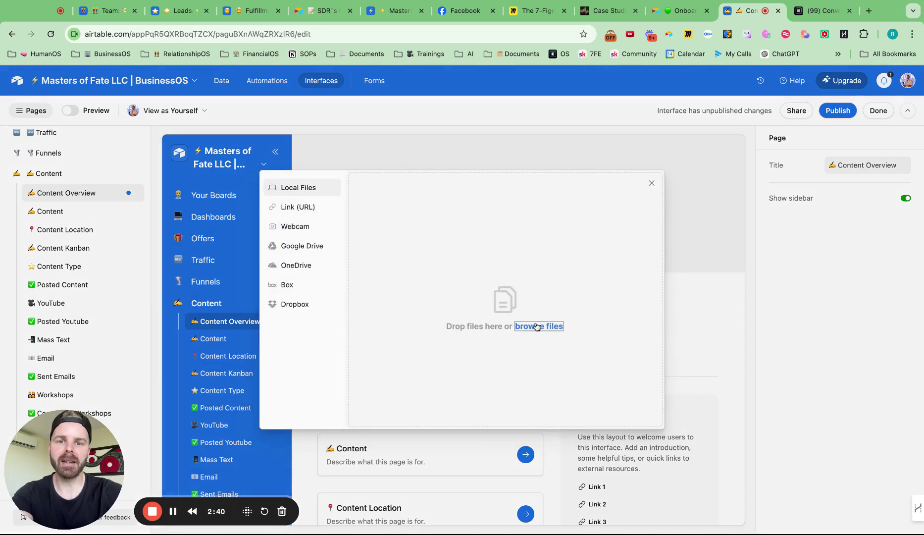
{"action": "left_click", "coordinate": [537, 326]}
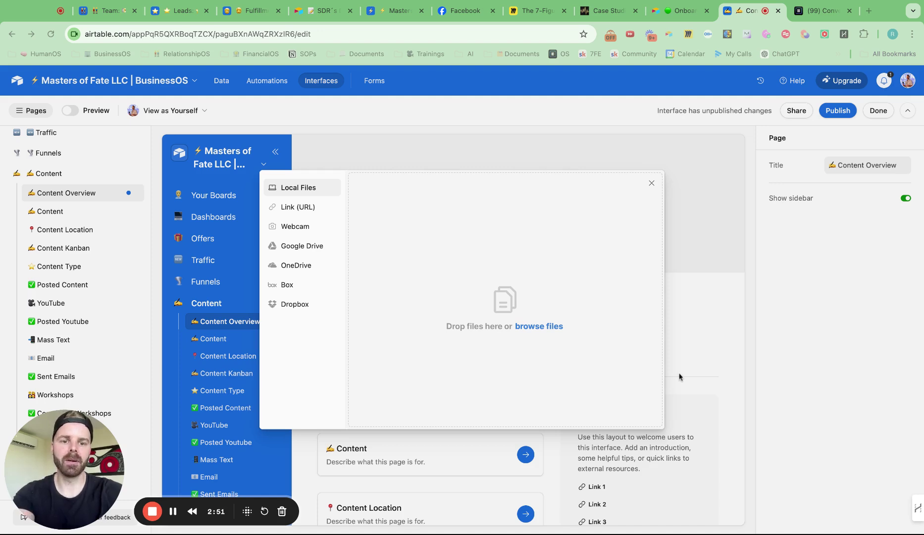
{"action": "left_click", "coordinate": [635, 412]}
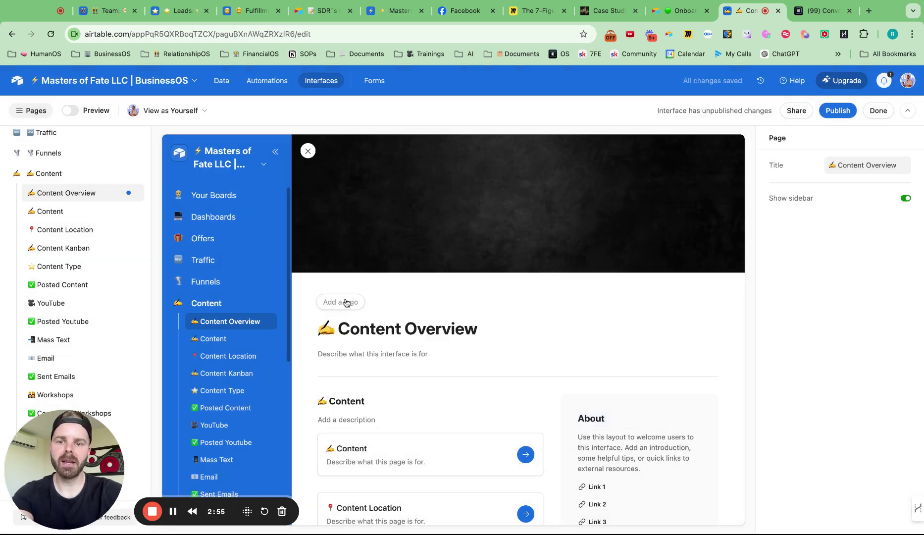
- Upload the 'Systemized to CEO' logo screenshot as the page logo
{"action": "left_click", "coordinate": [347, 302]}
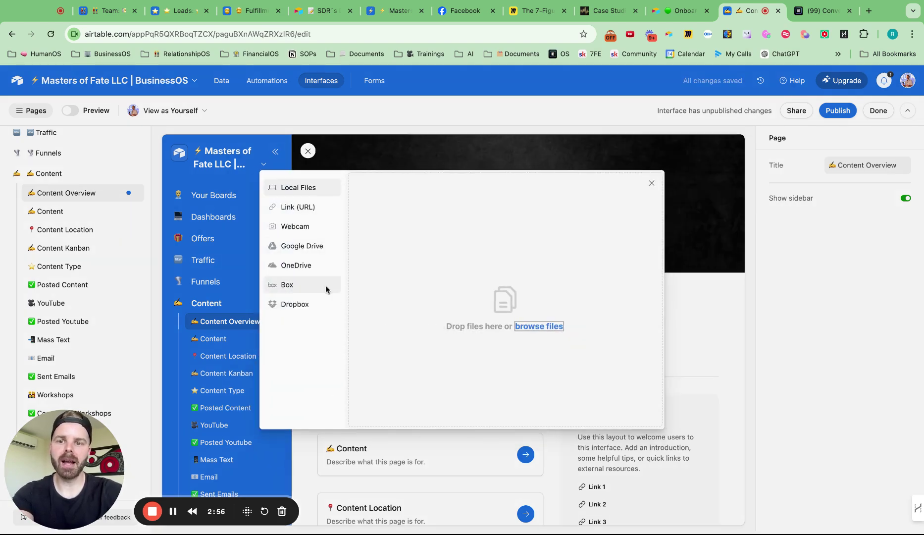
{"action": "left_click", "coordinate": [553, 325]}
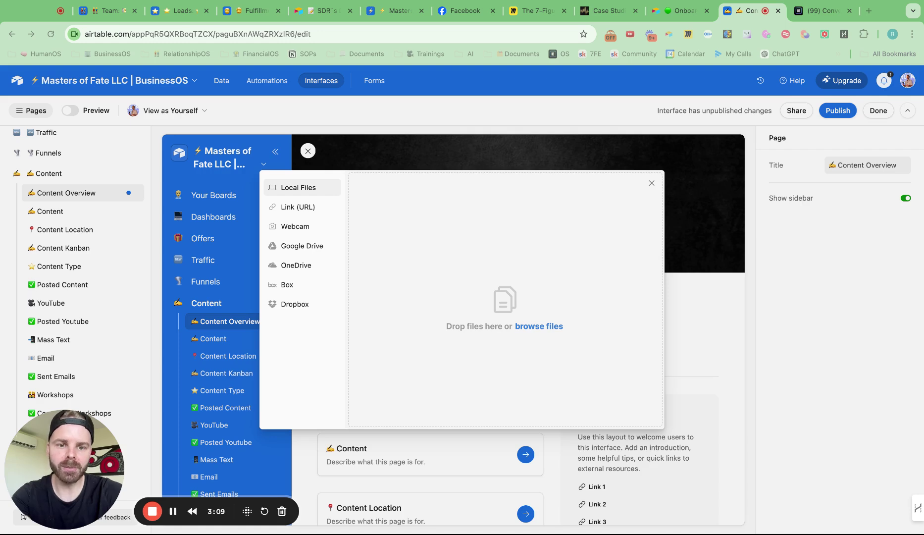
{"action": "left_click", "coordinate": [622, 416]}
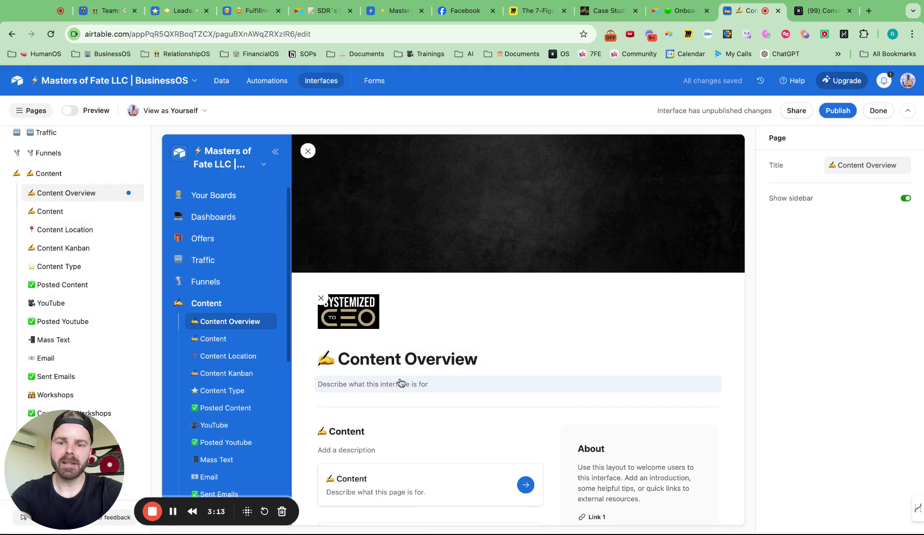
- Write 'Peruse the content boards down below 👇' as the description under the heading
{"action": "left_click", "coordinate": [401, 383]}
{"action": "type", "text": "P"}
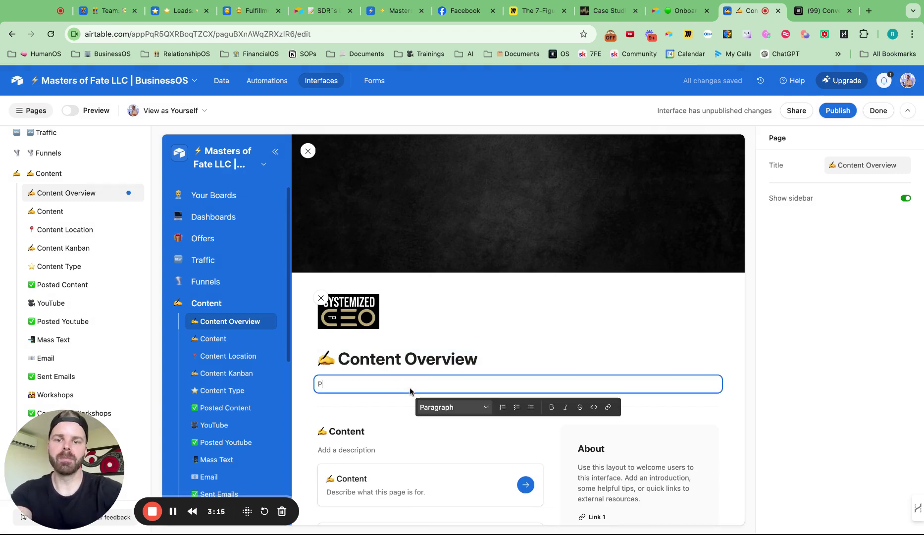
{"action": "type", "text": "eruse the C"}
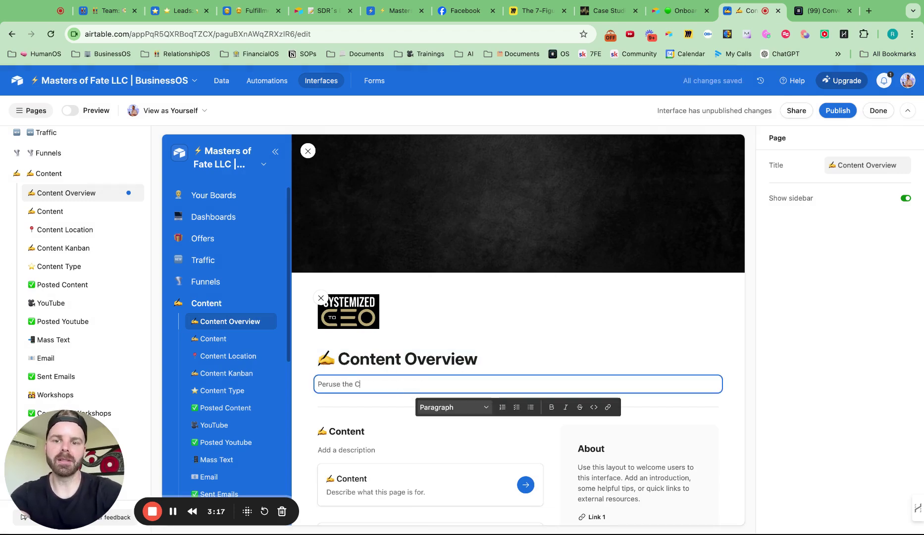
{"action": "key", "text": "BackSpace"}
{"action": "type", "text": "content board"}
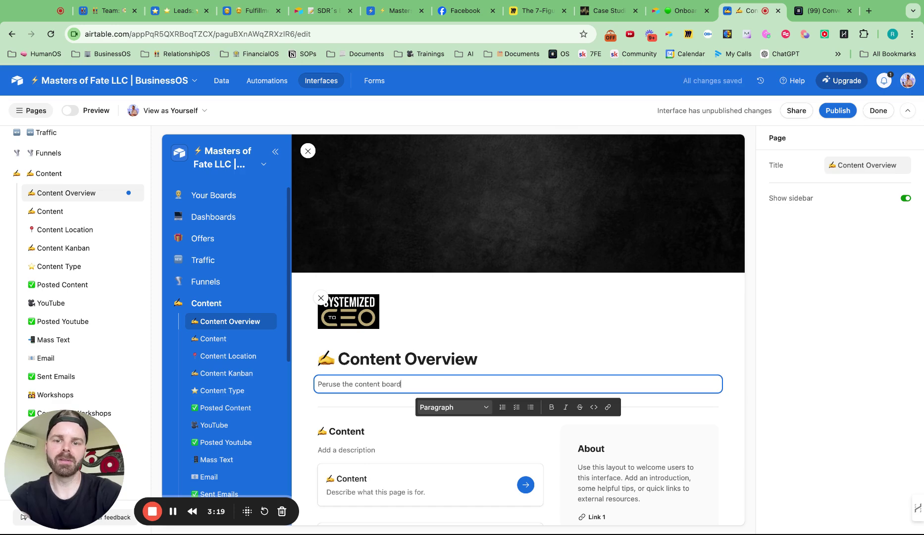
{"action": "type", "text": "s down below "}
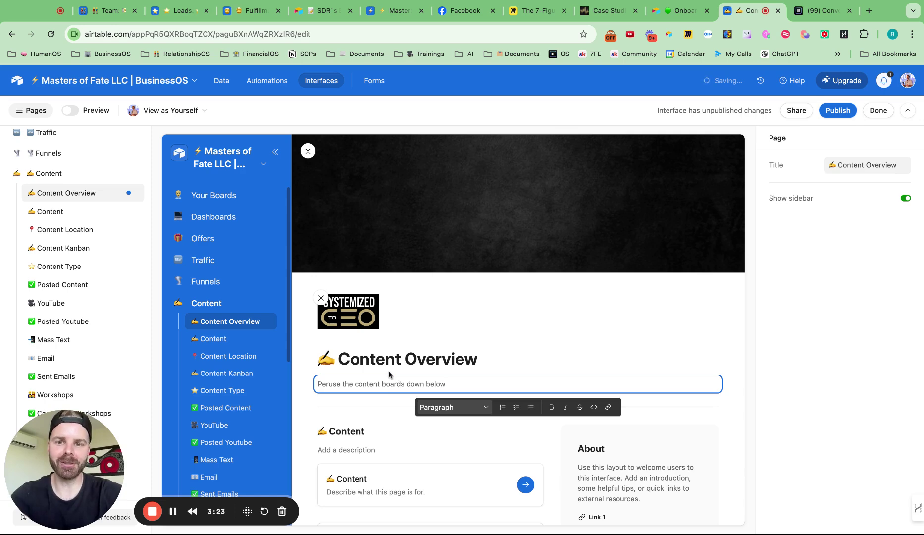
{"action": "type", "text": "👇"}
{"action": "scroll", "coordinate": [519, 189], "scroll_direction": "down", "scroll_amount": 4}
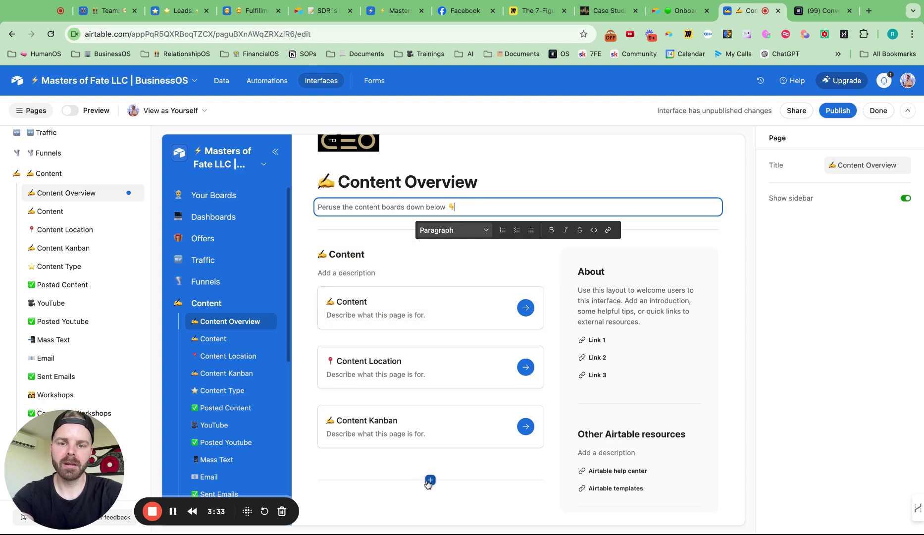
- Add a Bookmarks block titled '✅ Posted Content' below the content boards
{"action": "left_click", "coordinate": [430, 481]}
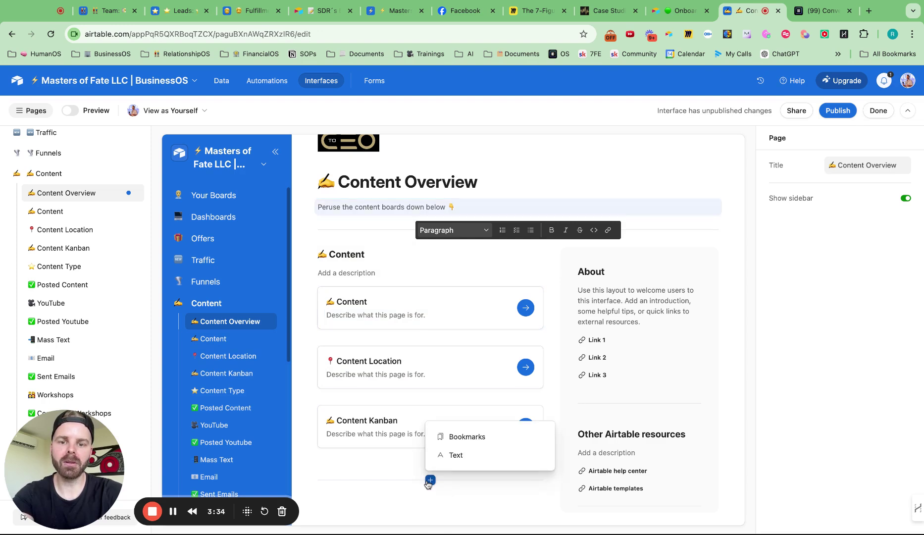
{"action": "left_click", "coordinate": [467, 437]}
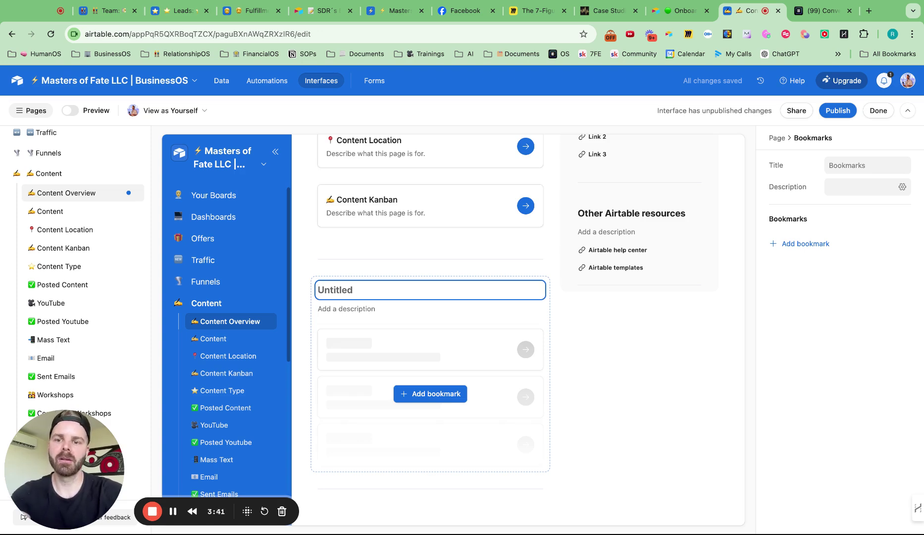
{"action": "type", "text": "✅"}
{"action": "type", "text": "Post"}
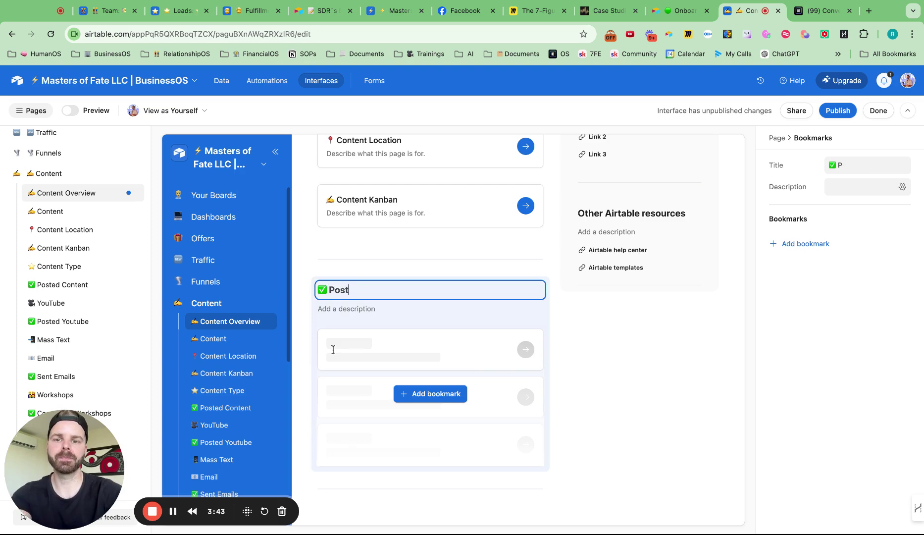
{"action": "type", "text": "ed Content"}
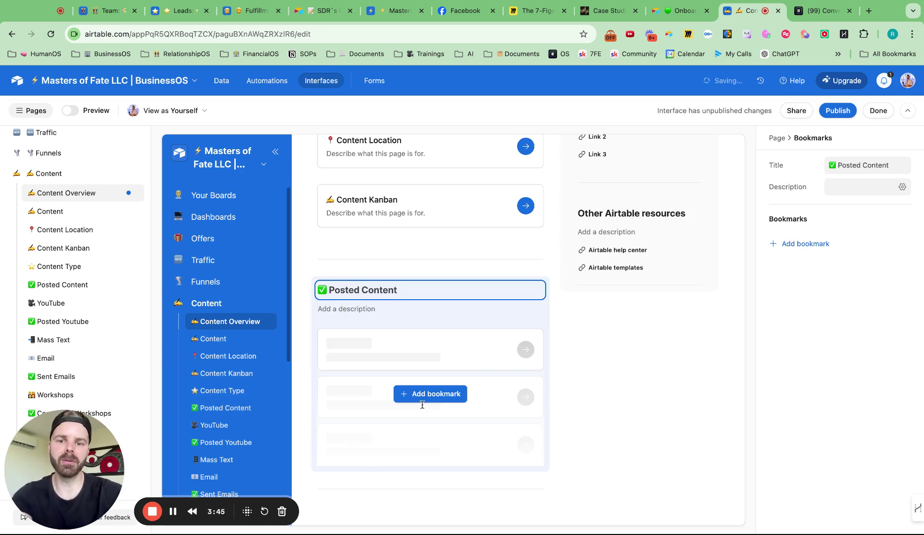
{"action": "left_click", "coordinate": [423, 396]}
- Bookmark the Posted Content and Posted Youtube pages in the new group
{"action": "left_click", "coordinate": [408, 394]}
{"action": "scroll", "coordinate": [431, 307], "scroll_direction": "down", "scroll_amount": 1}
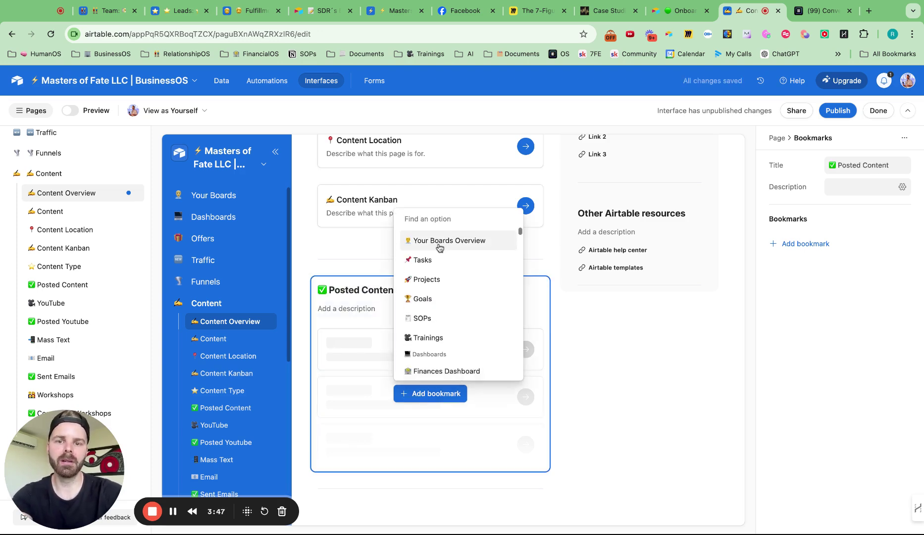
{"action": "type", "text": "post"}
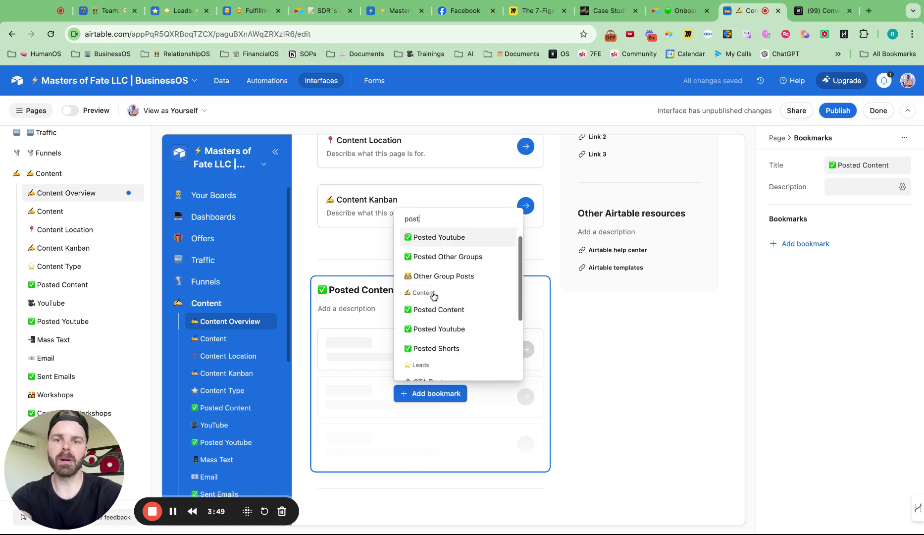
{"action": "left_click", "coordinate": [455, 310]}
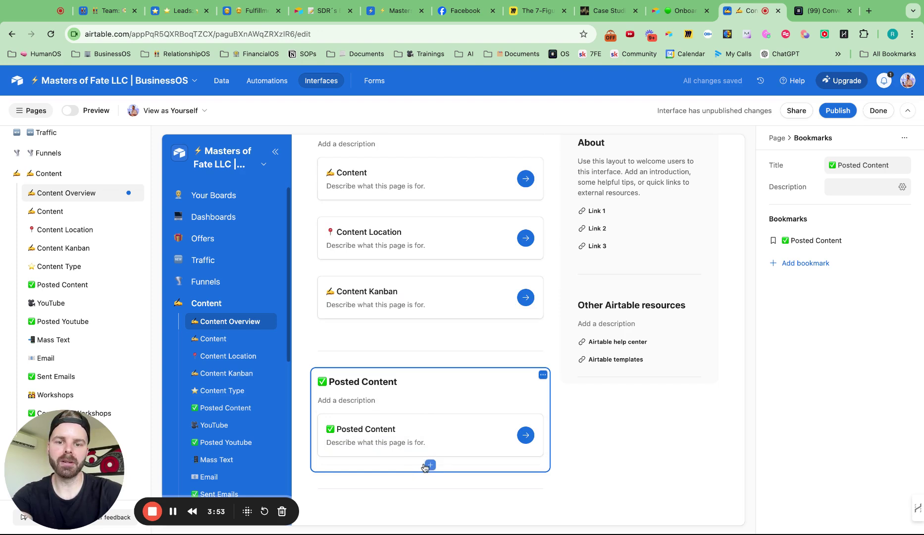
{"action": "left_click", "coordinate": [430, 466]}
{"action": "type", "text": "posted"}
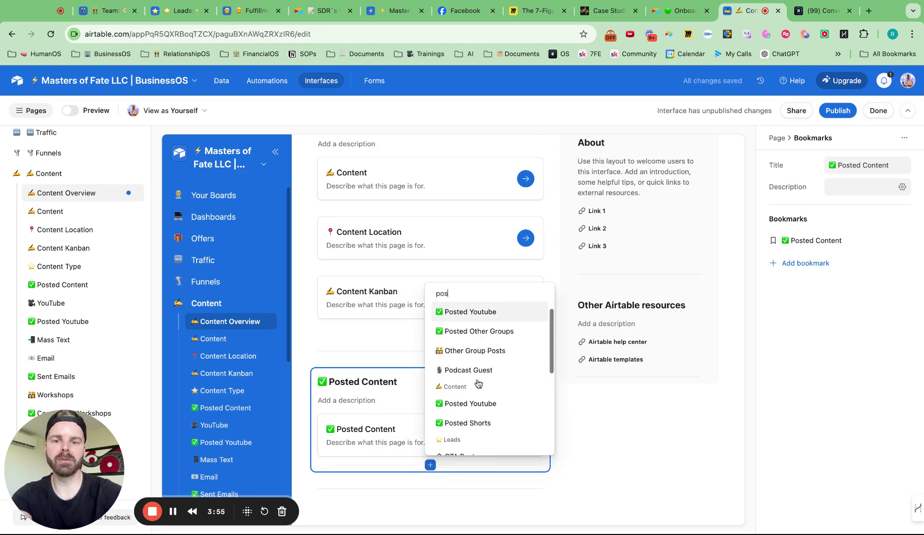
{"action": "left_click", "coordinate": [490, 326]}
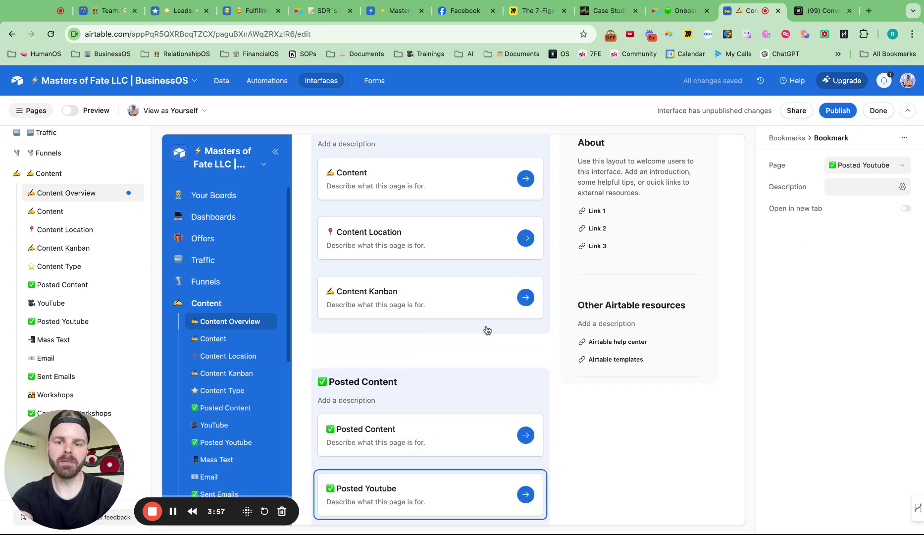
{"action": "scroll", "coordinate": [418, 466], "scroll_direction": "down", "scroll_amount": 2}
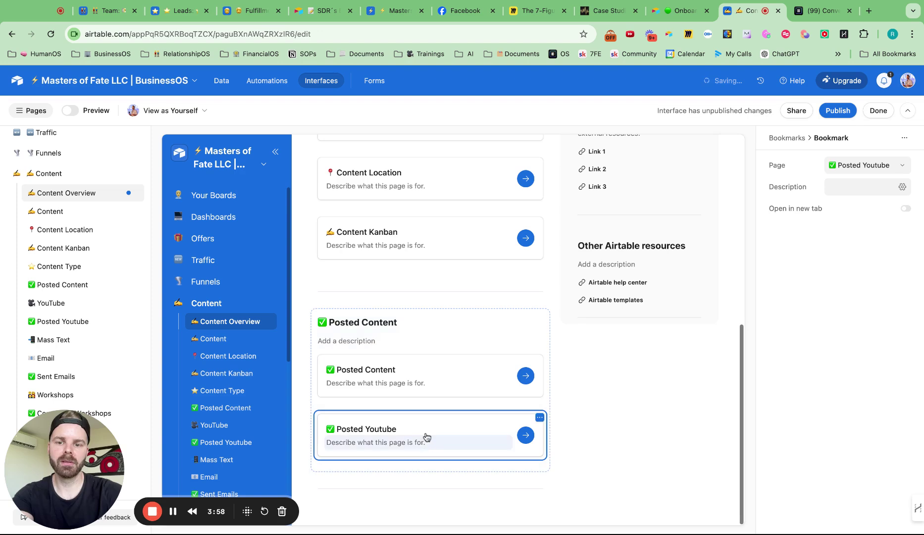
- Add a Sent Emails bookmark to the Posted Content group
{"action": "left_click", "coordinate": [422, 471]}
{"action": "left_click", "coordinate": [424, 470]}
{"action": "left_click", "coordinate": [431, 467]}
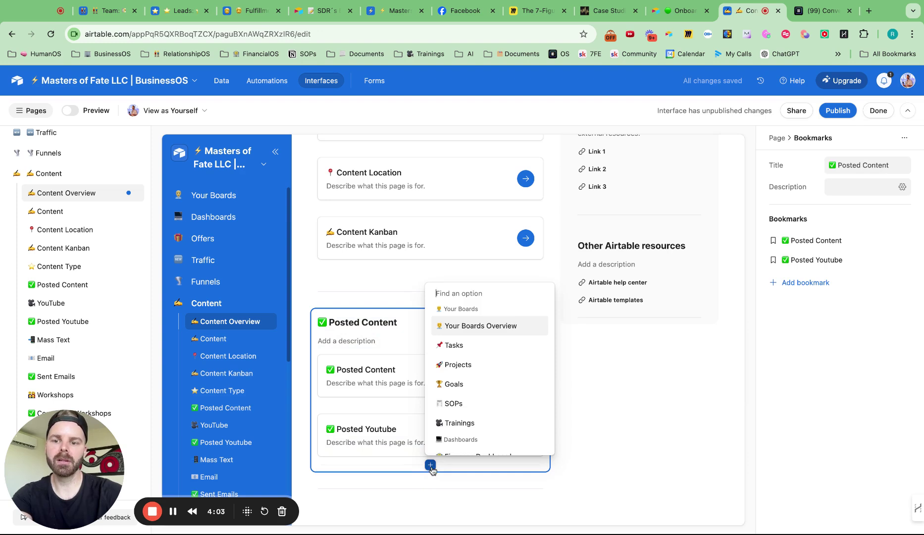
{"action": "type", "text": "posted em"}
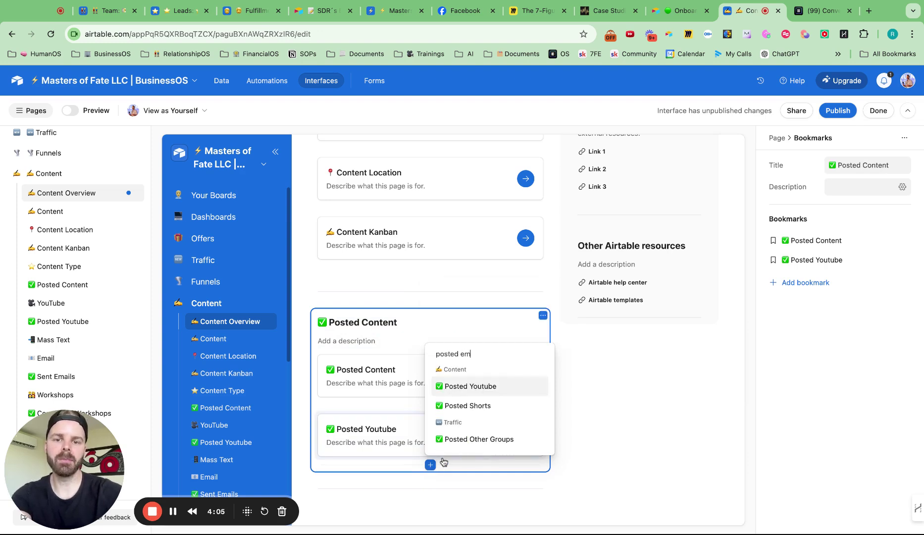
{"action": "key", "text": "BackSpace"}
{"action": "key", "text": "BackSpace"}
{"action": "key", "text": "BackSpace"}
{"action": "key", "text": "BackSpace"}
{"action": "key", "text": "BackSpace"}
{"action": "key", "text": "BackSpace"}
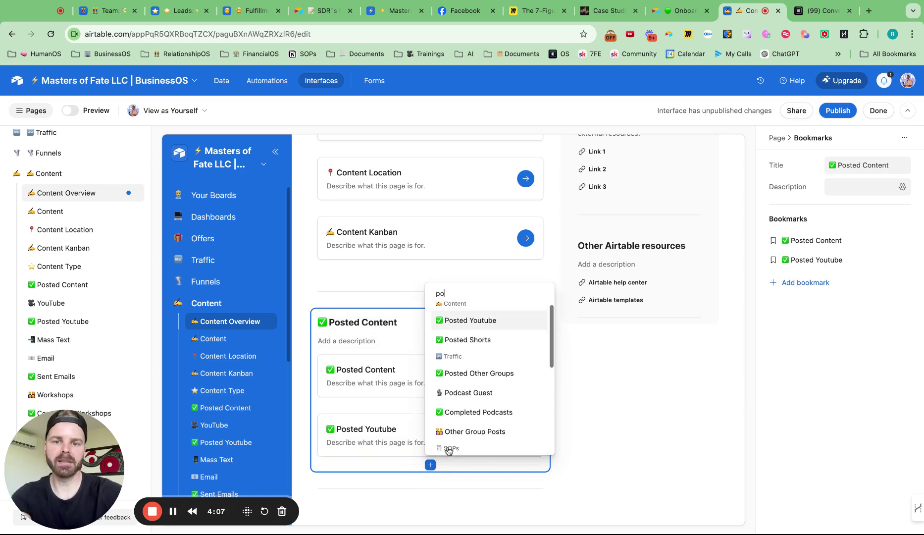
{"action": "type", "text": "emaoil"}
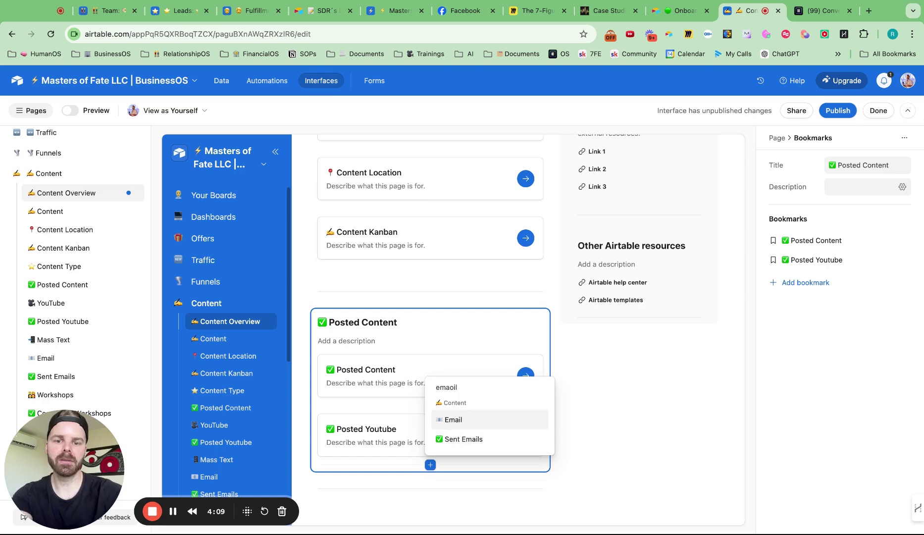
{"action": "left_click", "coordinate": [466, 438]}
- Follow the Sent Emails bookmark to test that it opens its page
{"action": "scroll", "coordinate": [414, 289], "scroll_direction": "up", "scroll_amount": 5}
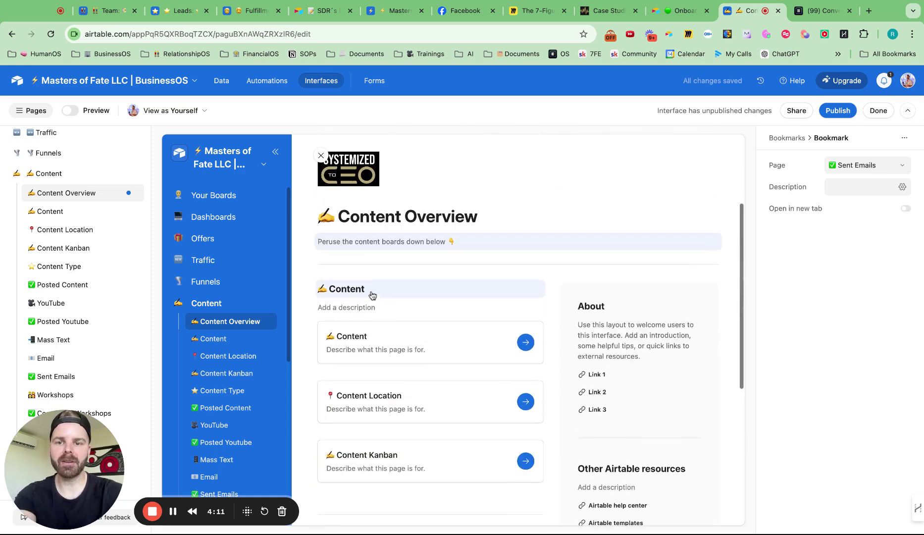
{"action": "scroll", "coordinate": [373, 312], "scroll_direction": "down", "scroll_amount": 3}
{"action": "scroll", "coordinate": [391, 355], "scroll_direction": "down", "scroll_amount": 5}
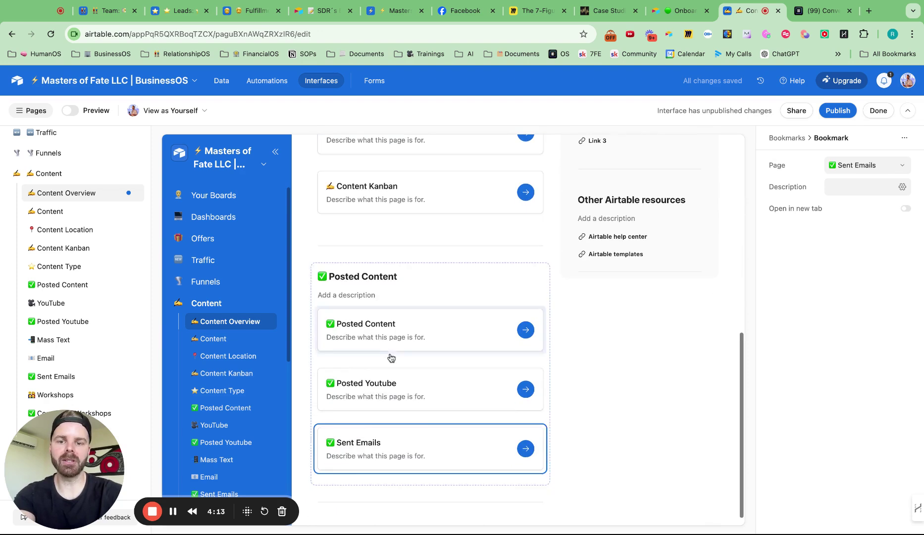
{"action": "scroll", "coordinate": [230, 409], "scroll_direction": "down", "scroll_amount": 3}
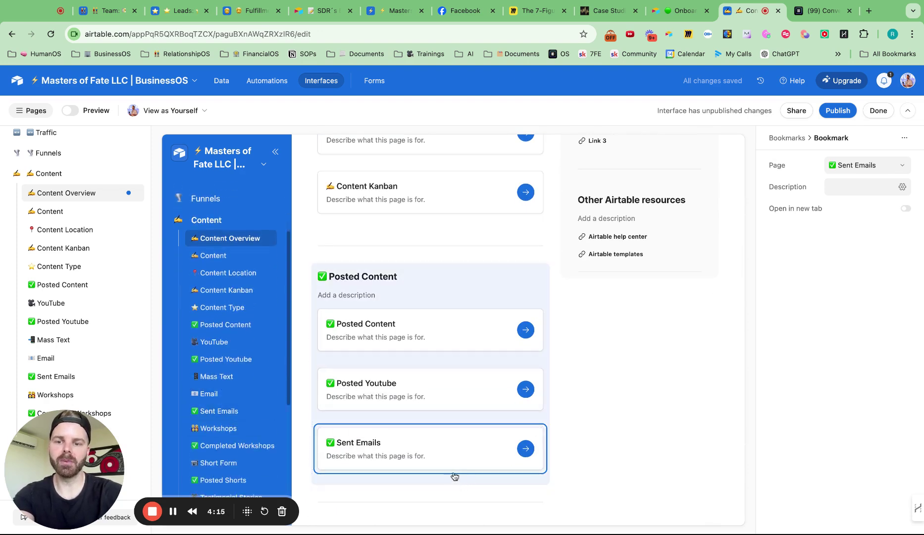
{"action": "scroll", "coordinate": [221, 416], "scroll_direction": "down", "scroll_amount": 3}
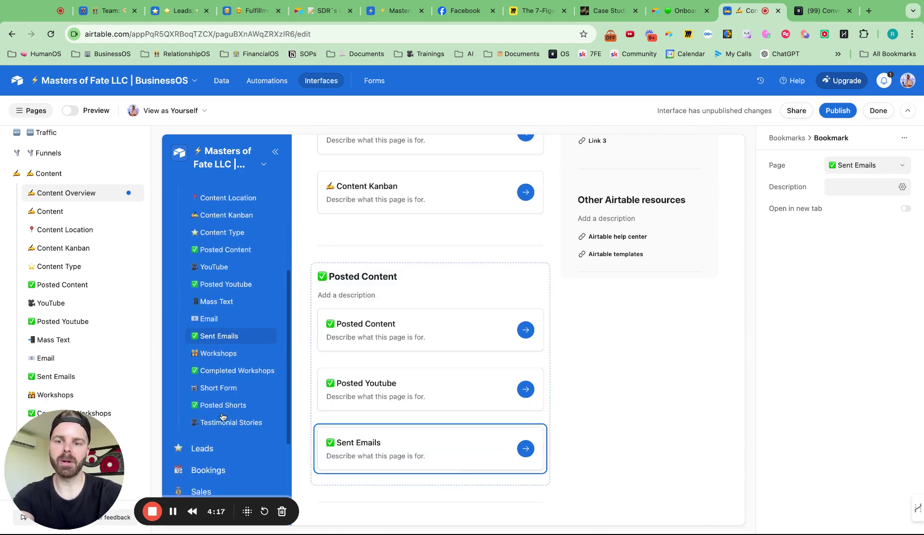
{"action": "left_click", "coordinate": [416, 473]}
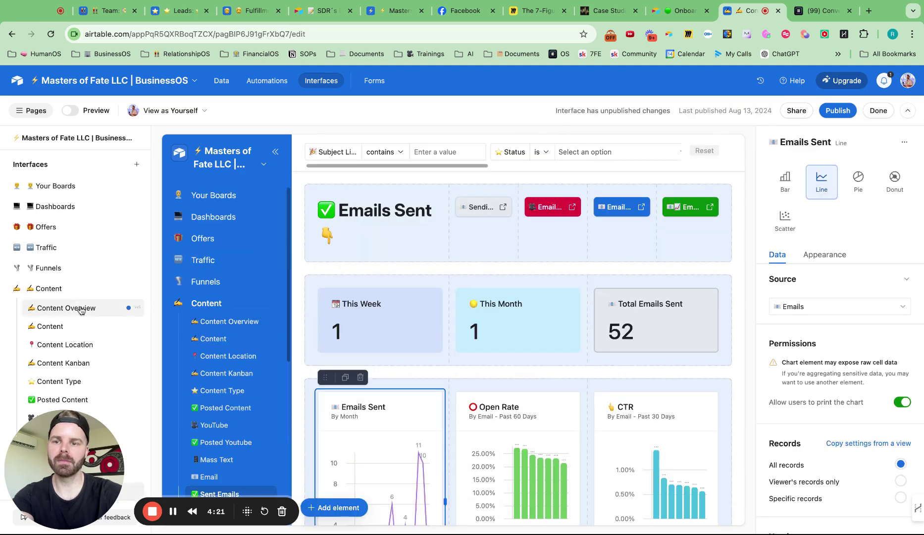
{"action": "scroll", "coordinate": [64, 323], "scroll_direction": "down", "scroll_amount": 1}
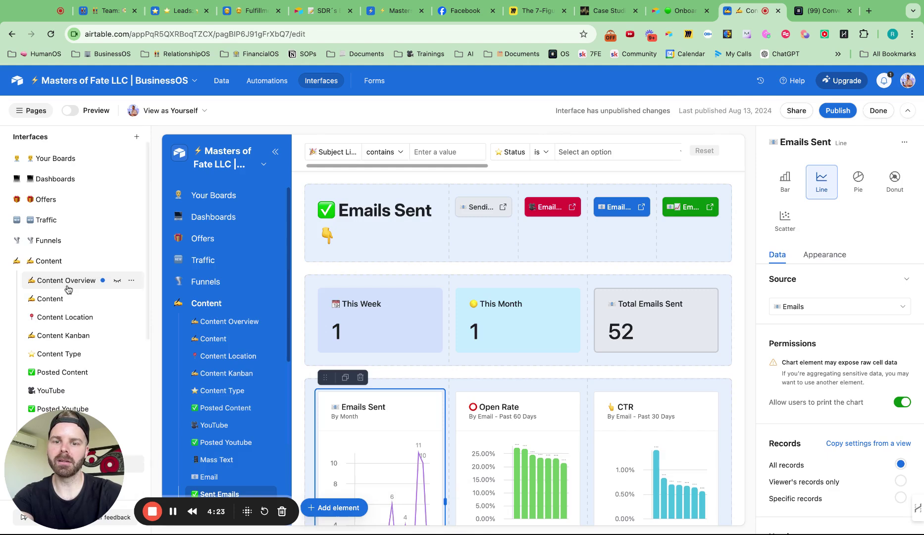
- Back on Content Overview, add a Posted Shorts link to the Posted Content group
{"action": "left_click", "coordinate": [65, 286]}
{"action": "scroll", "coordinate": [350, 358], "scroll_direction": "down", "scroll_amount": 10}
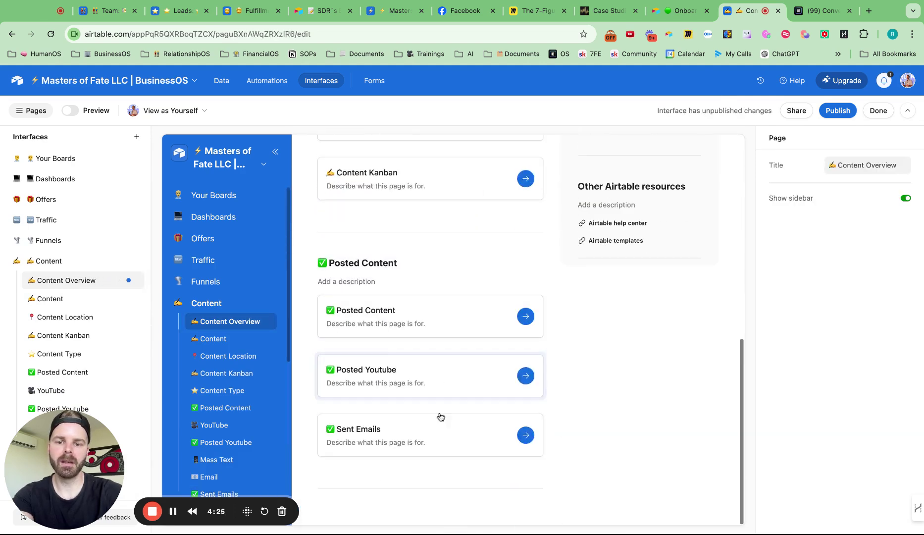
{"action": "left_click", "coordinate": [413, 454]}
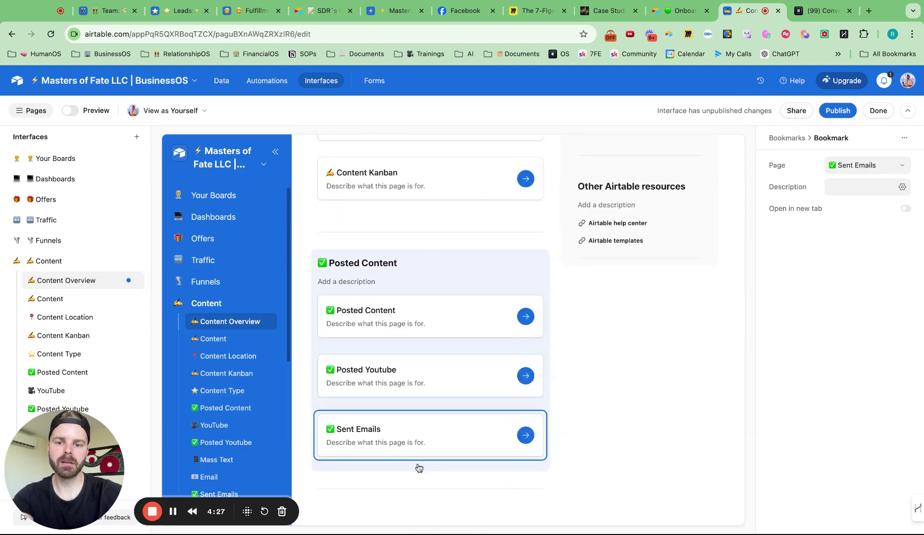
{"action": "left_click", "coordinate": [424, 469]}
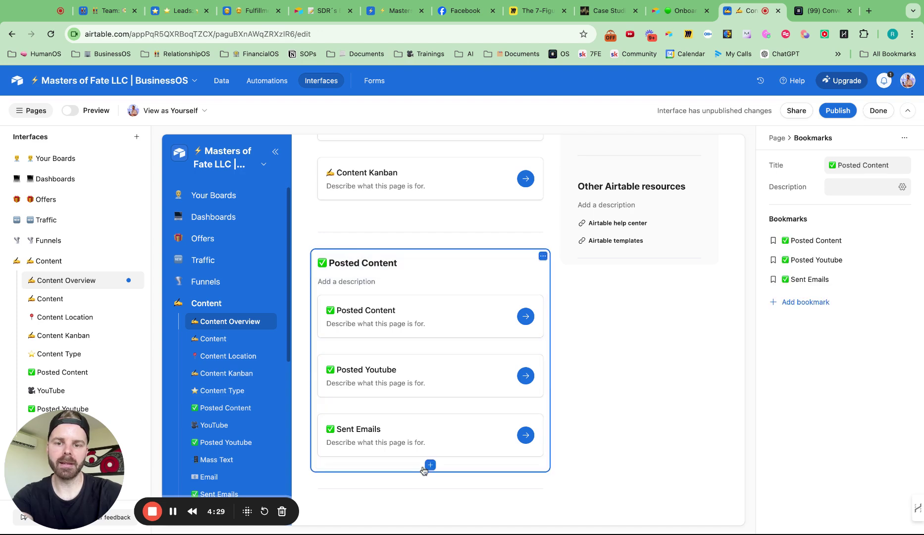
{"action": "left_click", "coordinate": [430, 466]}
{"action": "scroll", "coordinate": [462, 445], "scroll_direction": "down", "scroll_amount": 5}
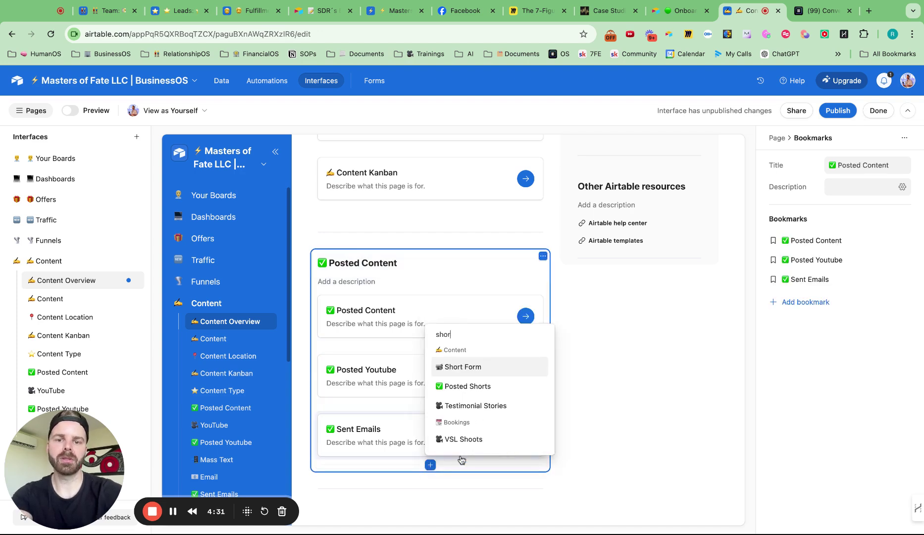
{"action": "left_click", "coordinate": [466, 405]}
{"action": "scroll", "coordinate": [460, 376], "scroll_direction": "up", "scroll_amount": 6}
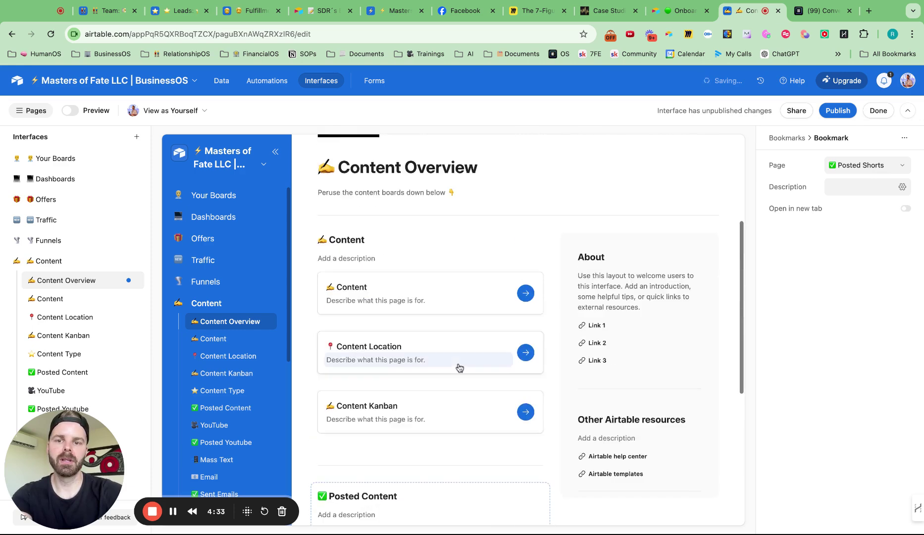
- Rename the Content group heading to 'Content Creation'
{"action": "left_click", "coordinate": [372, 307]}
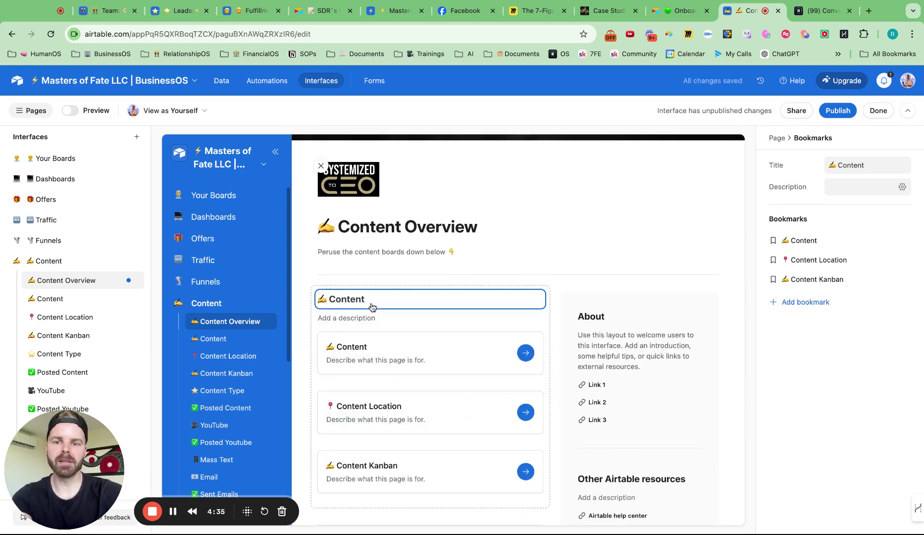
{"action": "type", "text": "Creation"}
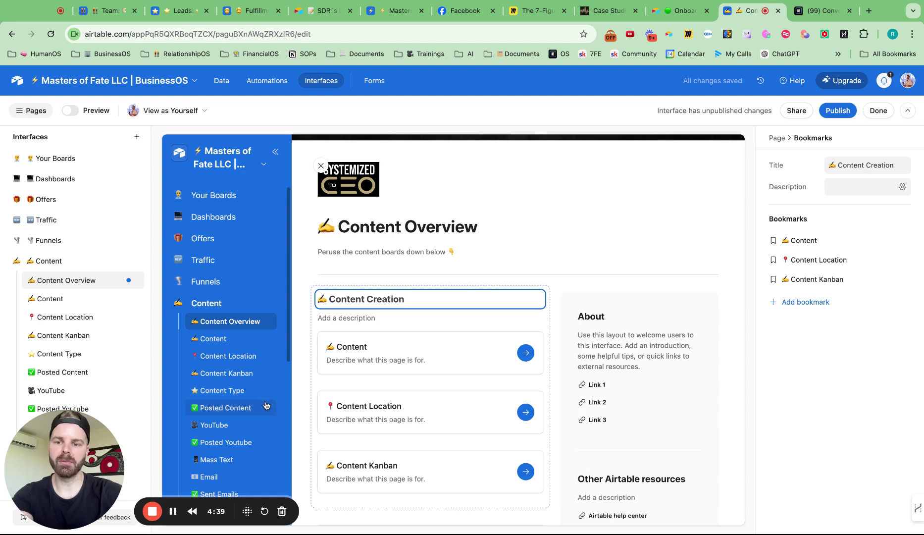
{"action": "scroll", "coordinate": [229, 416], "scroll_direction": "down", "scroll_amount": 2}
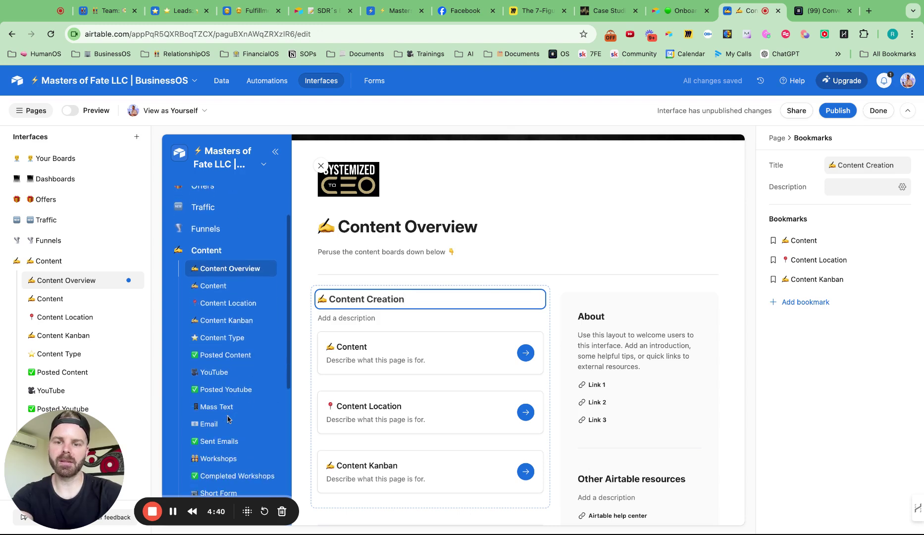
- Follow the Content Kanban card to check its board, then return to Content Overview
{"action": "left_click", "coordinate": [419, 487]}
{"action": "left_click", "coordinate": [420, 472]}
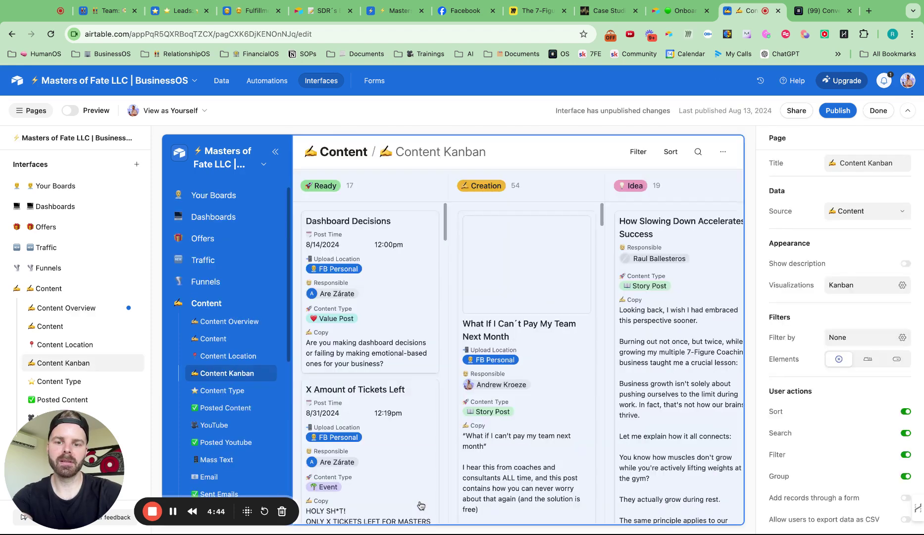
{"action": "left_click", "coordinate": [421, 505]}
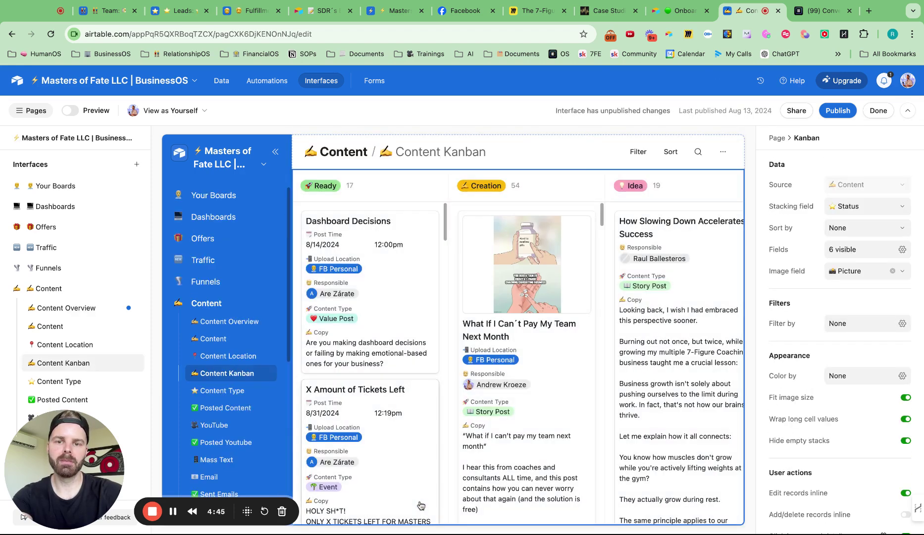
{"action": "left_click", "coordinate": [63, 308]}
{"action": "scroll", "coordinate": [402, 436], "scroll_direction": "down", "scroll_amount": 4}
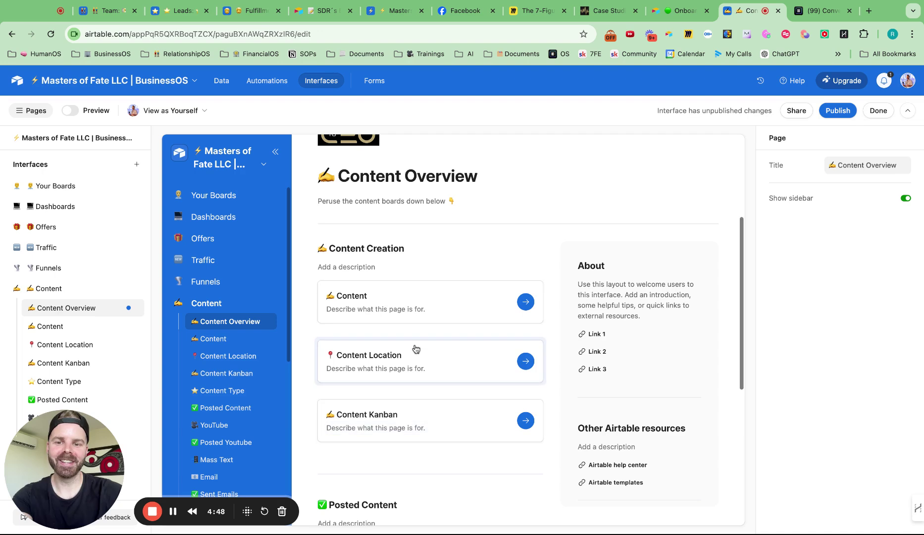
- Add YouTube and Email page links to the Content Creation group
{"action": "left_click", "coordinate": [411, 391]}
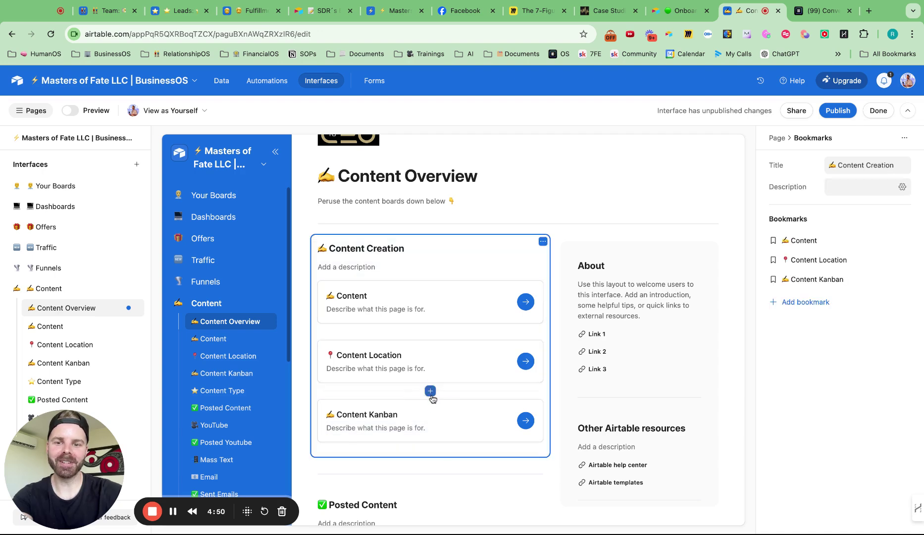
{"action": "left_click", "coordinate": [431, 391]}
{"action": "type", "text": "youtube"}
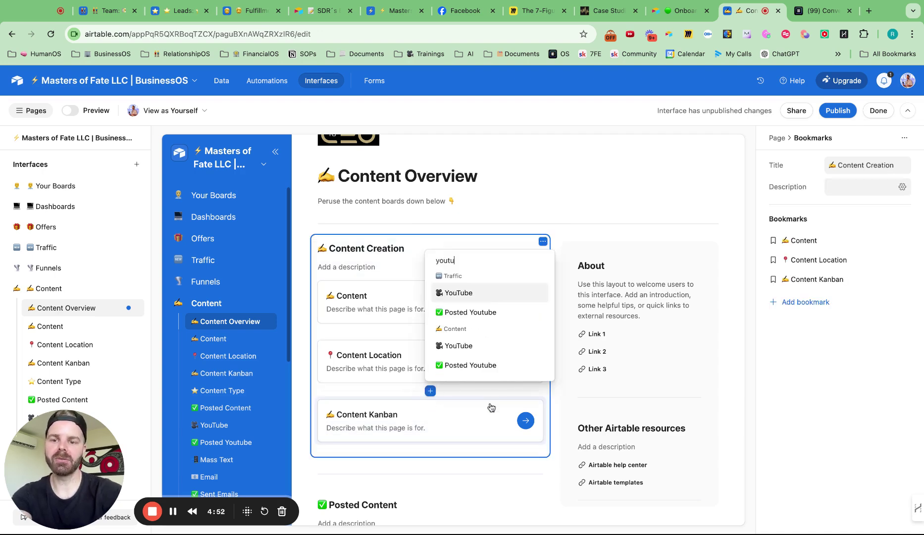
{"action": "left_click", "coordinate": [477, 293]}
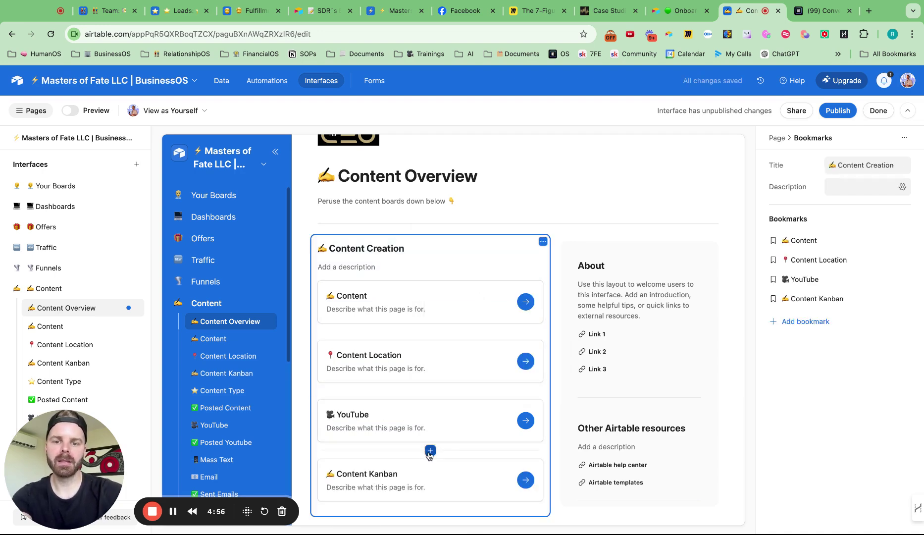
{"action": "left_click", "coordinate": [430, 450]}
{"action": "type", "text": "email"}
{"action": "left_click", "coordinate": [446, 405]}
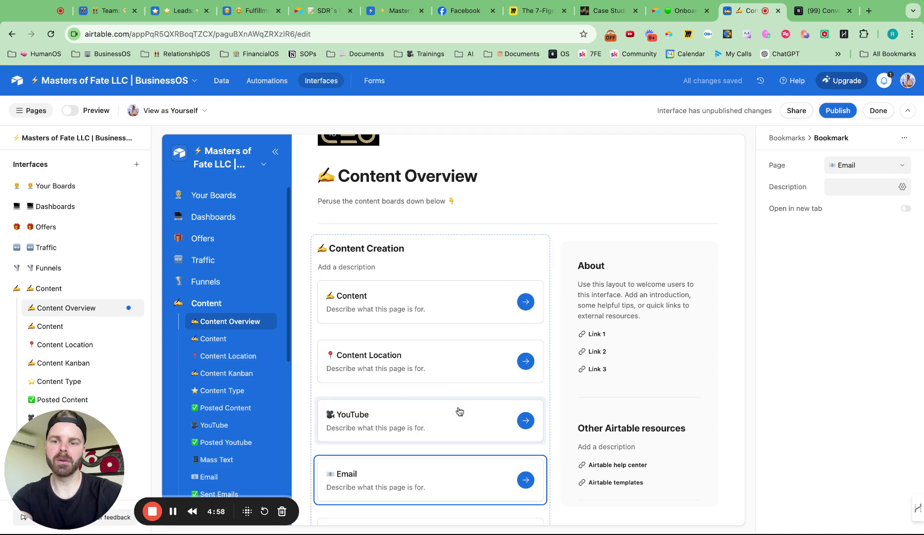
- Add a Short Form page link below the YouTube card
{"action": "scroll", "coordinate": [226, 404], "scroll_direction": "down", "scroll_amount": 5}
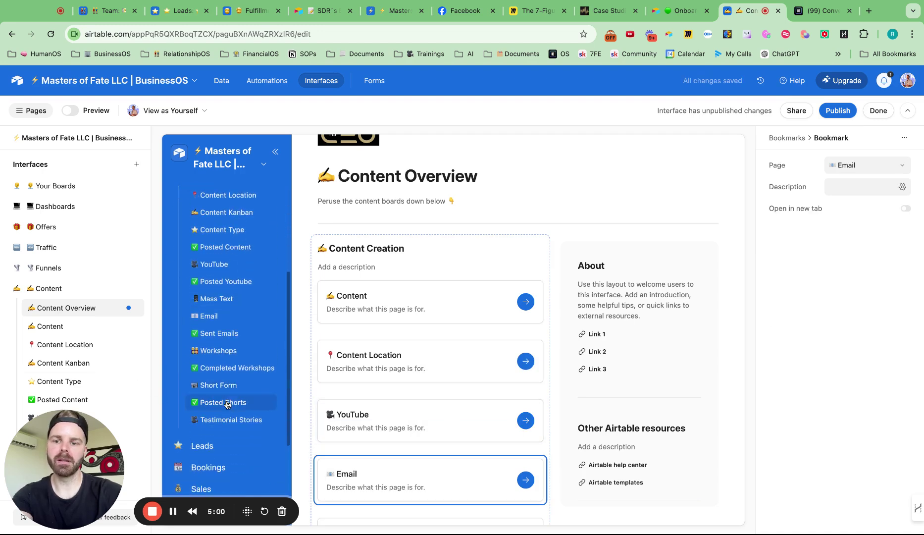
{"action": "left_click", "coordinate": [422, 449]}
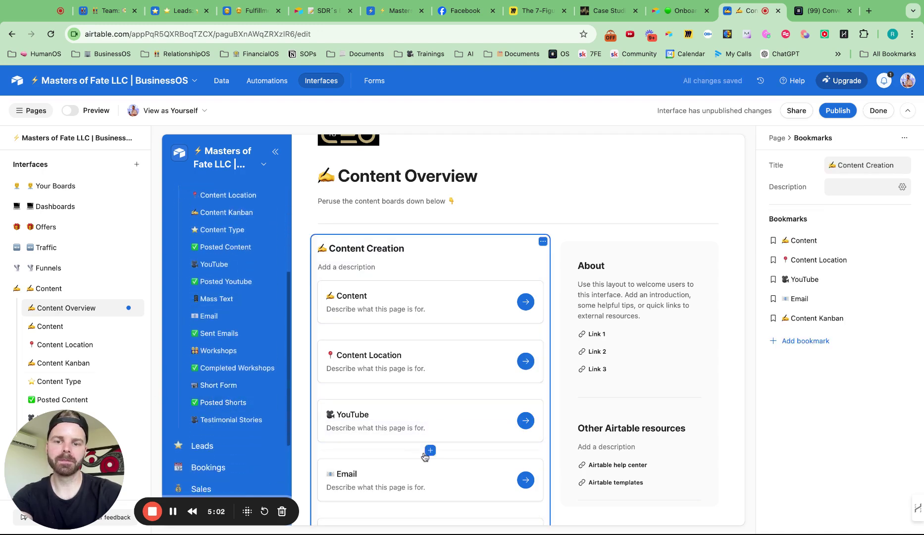
{"action": "left_click", "coordinate": [430, 450]}
{"action": "type", "text": "short"}
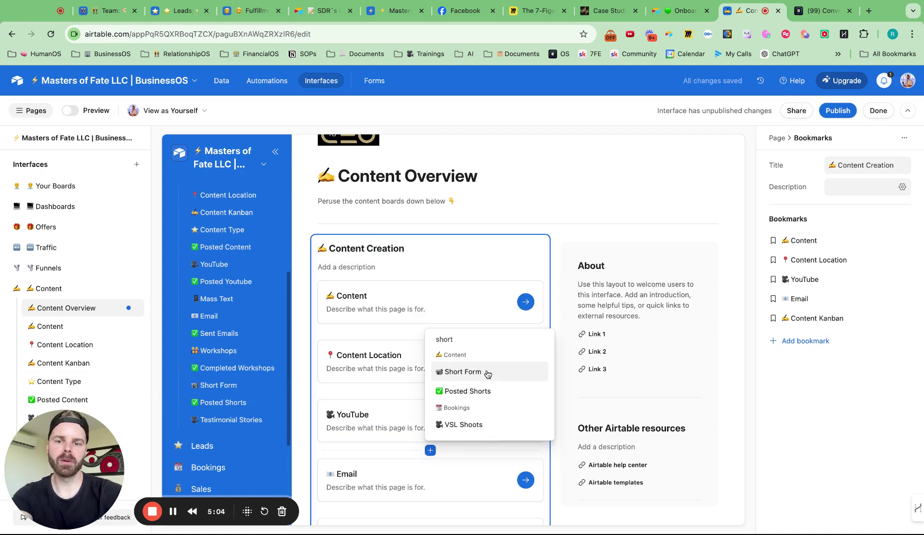
{"action": "left_click", "coordinate": [487, 373]}
{"action": "scroll", "coordinate": [439, 464], "scroll_direction": "down", "scroll_amount": 1}
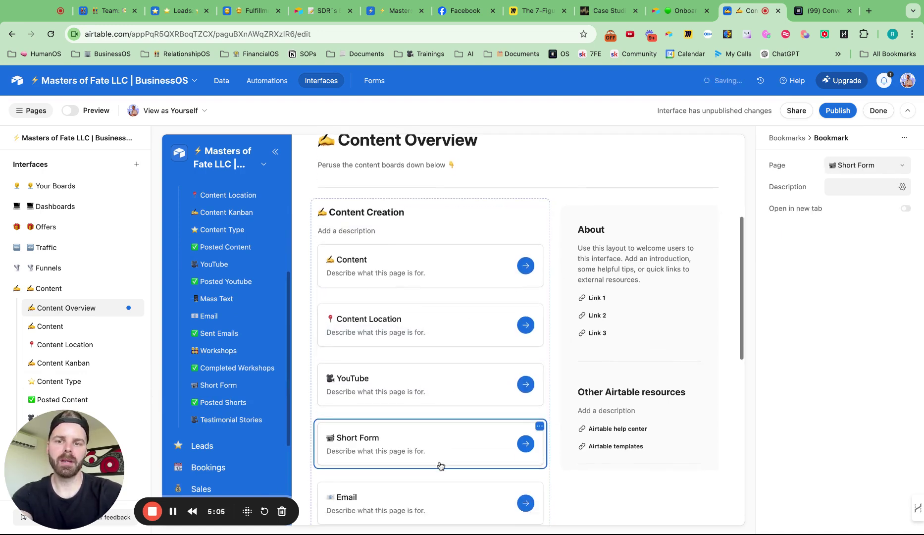
- Remove the Content Location and Content Kanban cards from the group
{"action": "left_click", "coordinate": [514, 315]}
{"action": "left_click", "coordinate": [540, 309]}
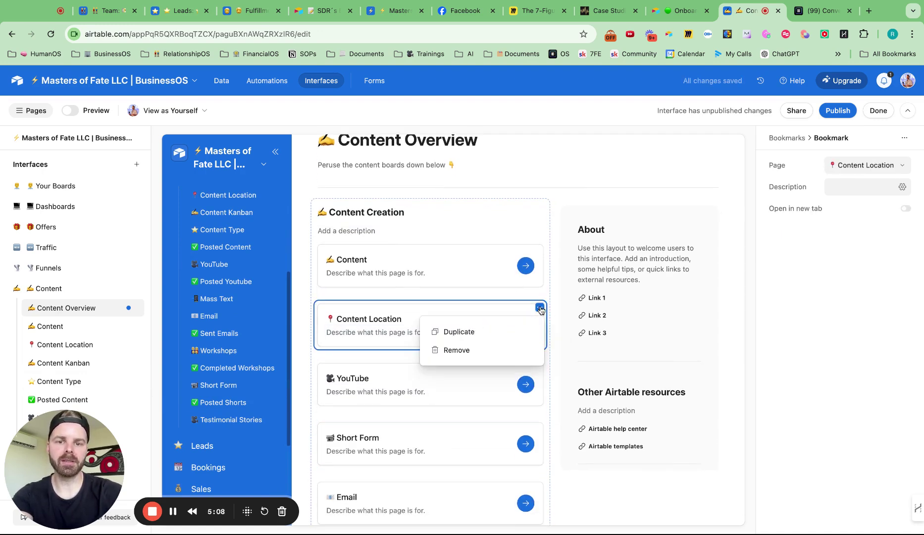
{"action": "left_click", "coordinate": [481, 350]}
{"action": "scroll", "coordinate": [461, 358], "scroll_direction": "down", "scroll_amount": 1}
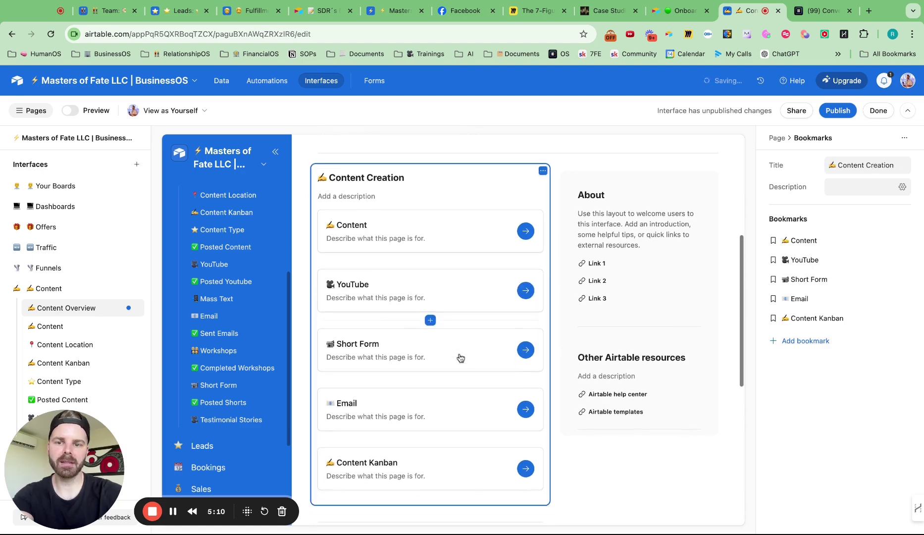
{"action": "left_click", "coordinate": [535, 452]}
{"action": "left_click", "coordinate": [540, 450]}
{"action": "left_click", "coordinate": [501, 429]}
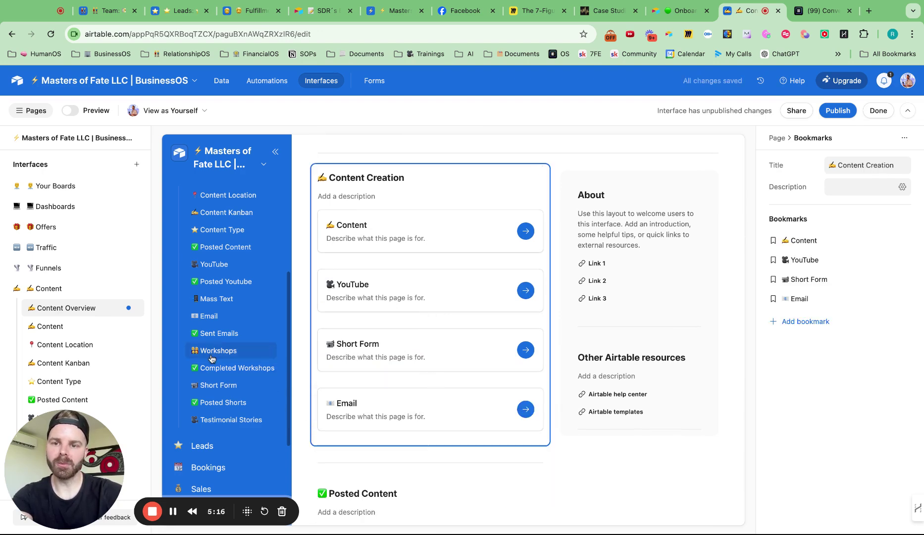
{"action": "left_click", "coordinate": [424, 428]}
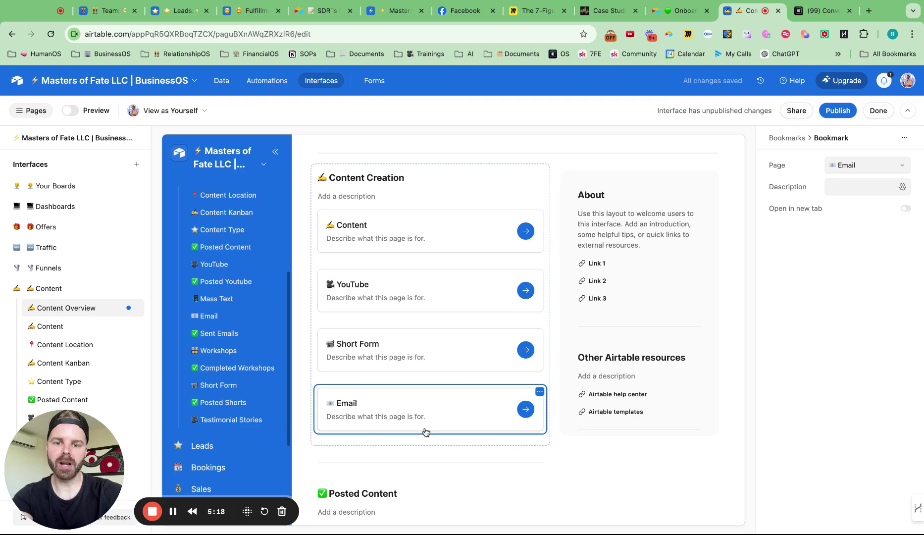
- Publish the interface changes
{"action": "scroll", "coordinate": [427, 328], "scroll_direction": "up", "scroll_amount": 2}
{"action": "scroll", "coordinate": [427, 328], "scroll_direction": "up", "scroll_amount": 2}
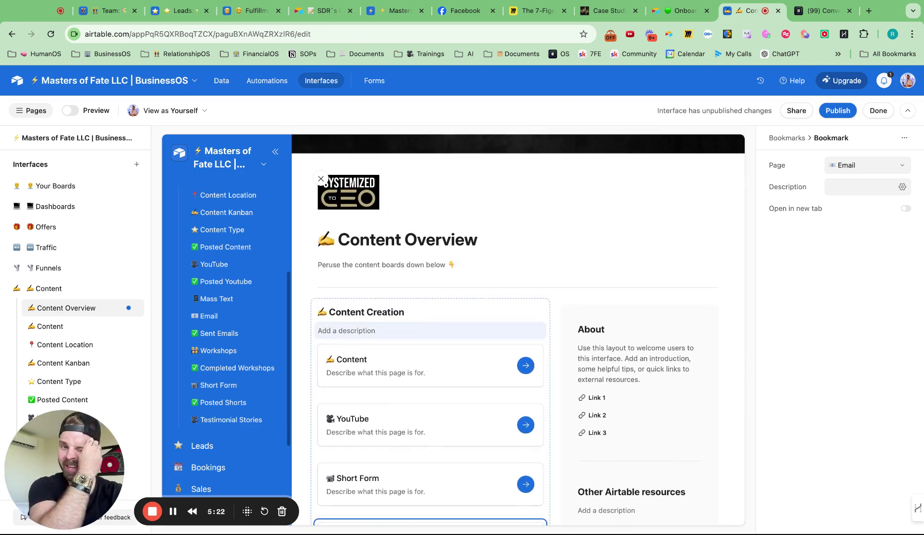
{"action": "left_click", "coordinate": [838, 112]}
{"action": "left_click", "coordinate": [570, 420]}
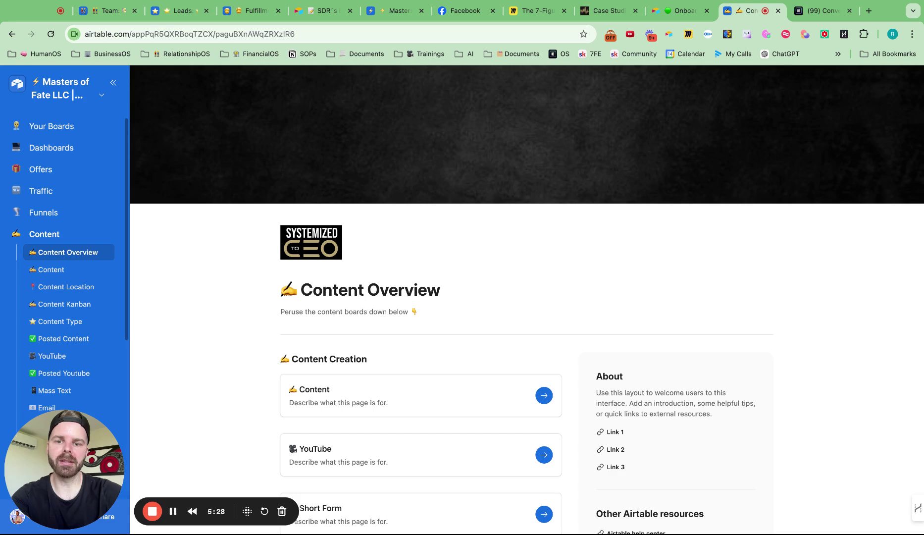
- Test the Content and Short Form cards, returning each time to Content Overview
{"action": "left_click", "coordinate": [543, 397]}
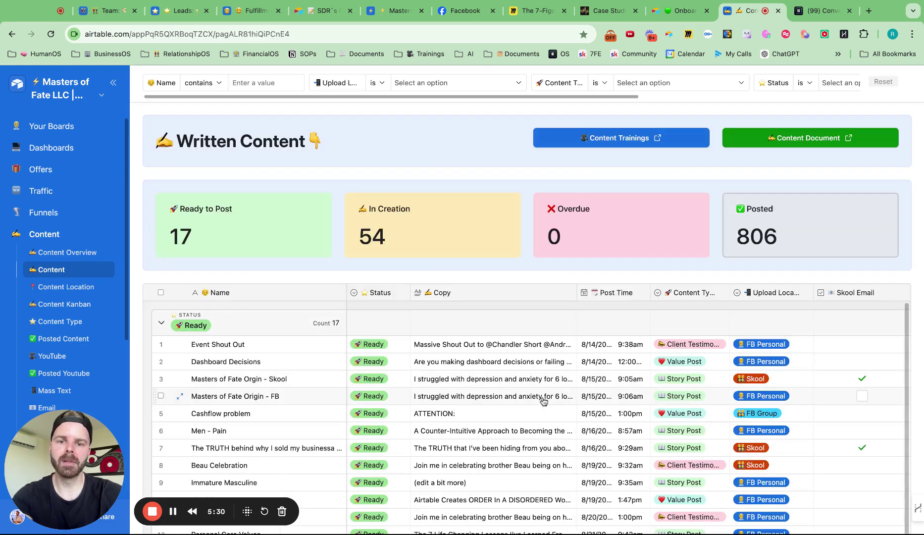
{"action": "left_click", "coordinate": [66, 252]}
{"action": "scroll", "coordinate": [373, 409], "scroll_direction": "down", "scroll_amount": 2}
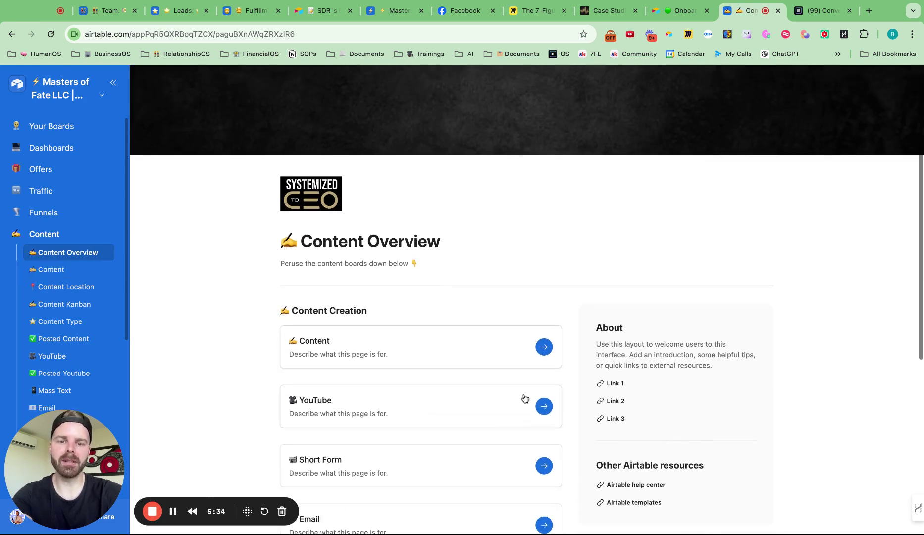
{"action": "scroll", "coordinate": [500, 413], "scroll_direction": "down", "scroll_amount": 1}
{"action": "left_click", "coordinate": [544, 424]}
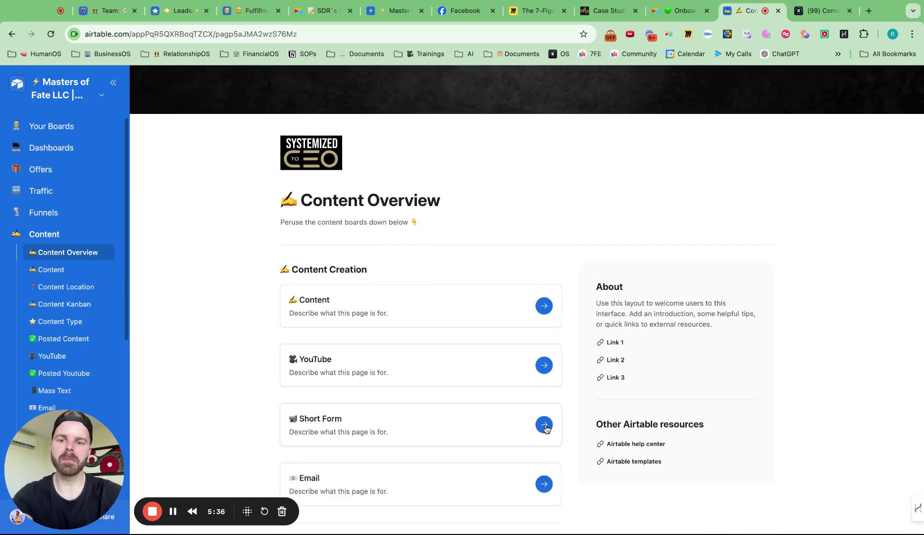
{"action": "scroll", "coordinate": [305, 340], "scroll_direction": "down", "scroll_amount": 5}
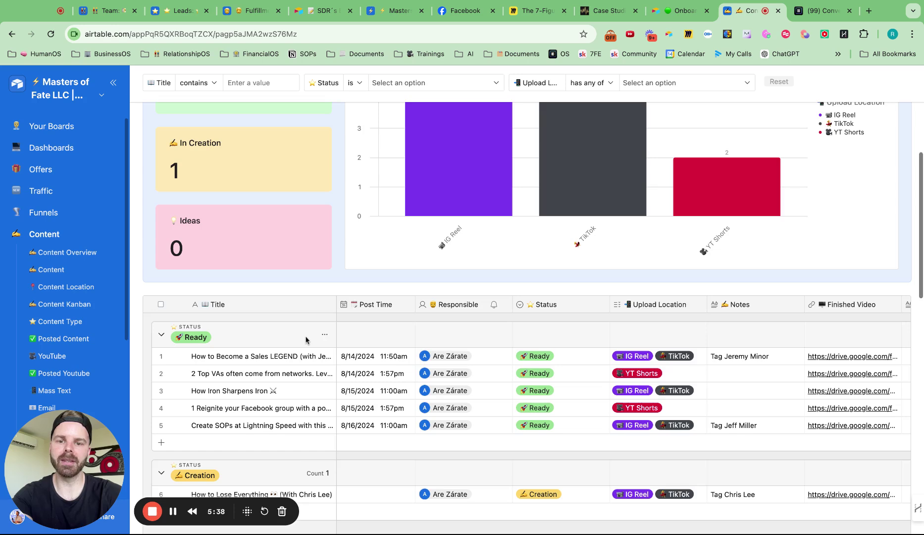
{"action": "scroll", "coordinate": [305, 340], "scroll_direction": "up", "scroll_amount": 5}
{"action": "left_click", "coordinate": [49, 253]}
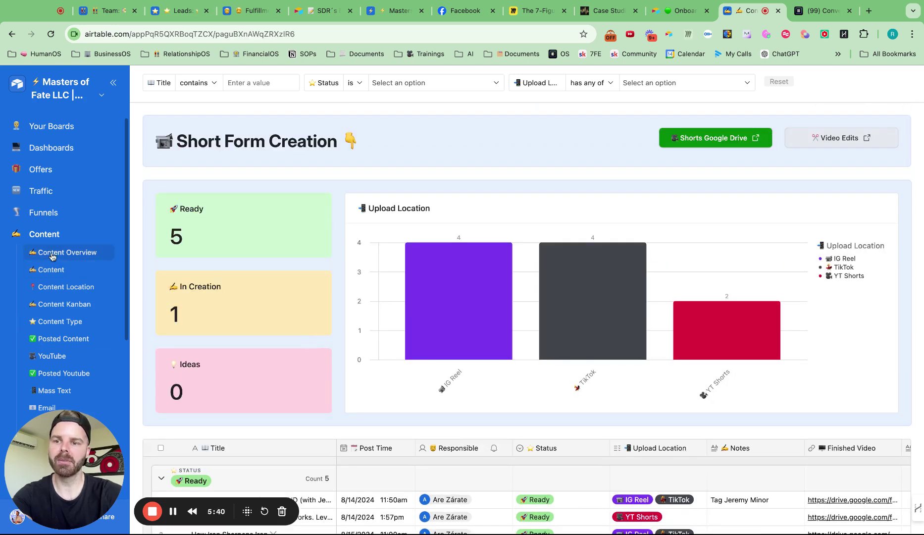
{"action": "scroll", "coordinate": [354, 297], "scroll_direction": "down", "scroll_amount": 3}
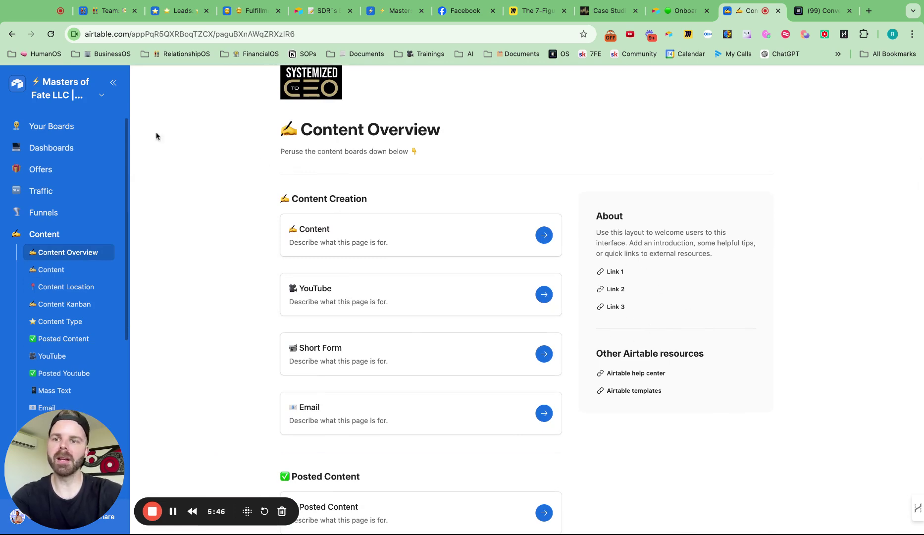
- Put the Content Overview page into edit mode and rename the About group to Content SOPs
{"action": "left_click", "coordinate": [95, 91]}
{"action": "left_click", "coordinate": [86, 121]}
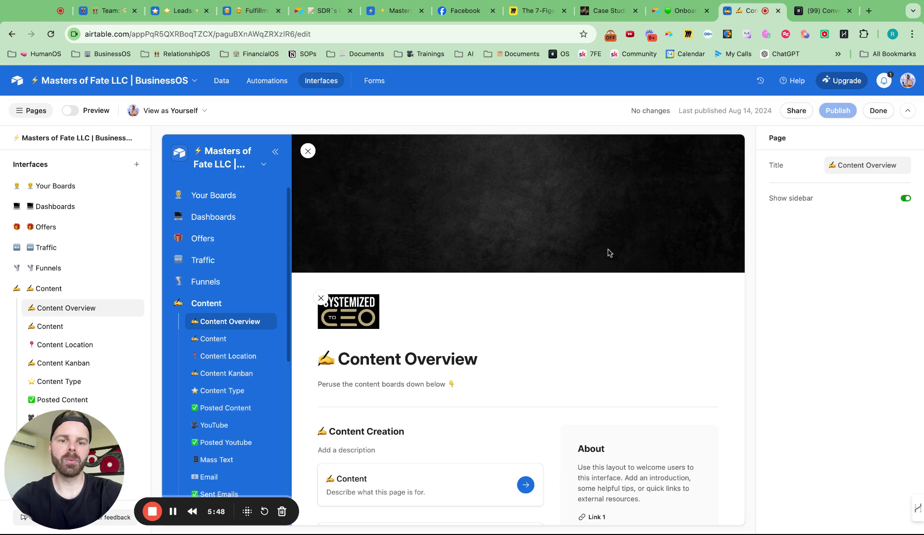
{"action": "left_click", "coordinate": [613, 294]}
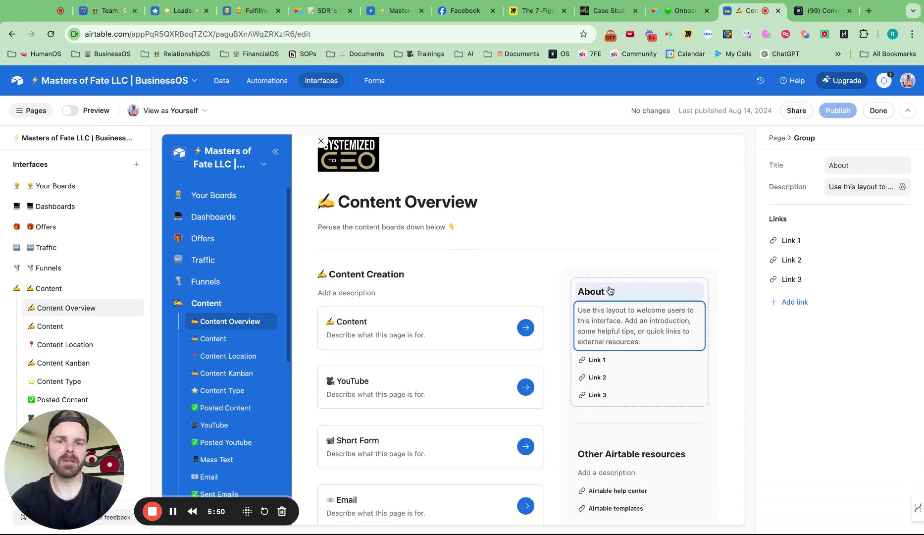
{"action": "left_click", "coordinate": [610, 292]}
{"action": "double_click", "coordinate": [609, 295]}
{"action": "type", "text": "SO"}
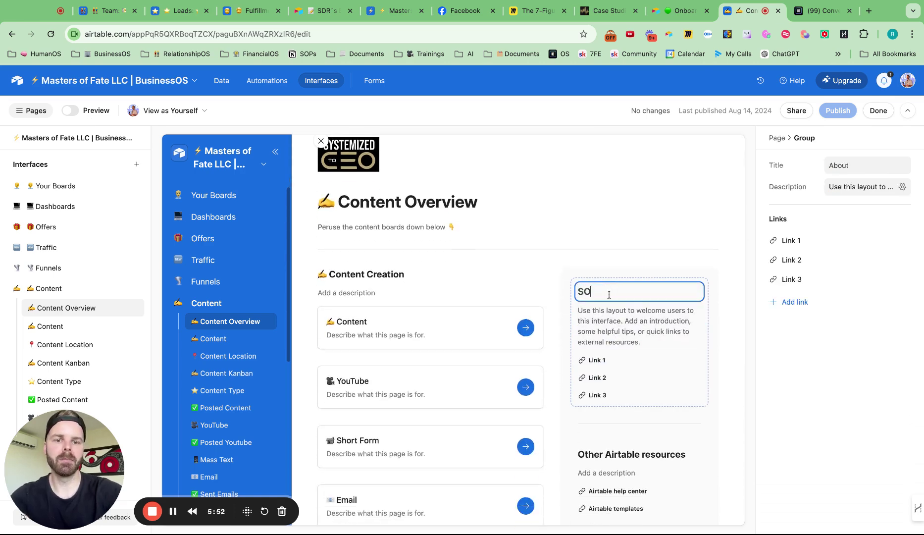
{"action": "type", "text": "P"}
{"action": "key", "text": "BackSpace"}
{"action": "key", "text": "BackSpace"}
{"action": "key", "text": "BackSpace"}
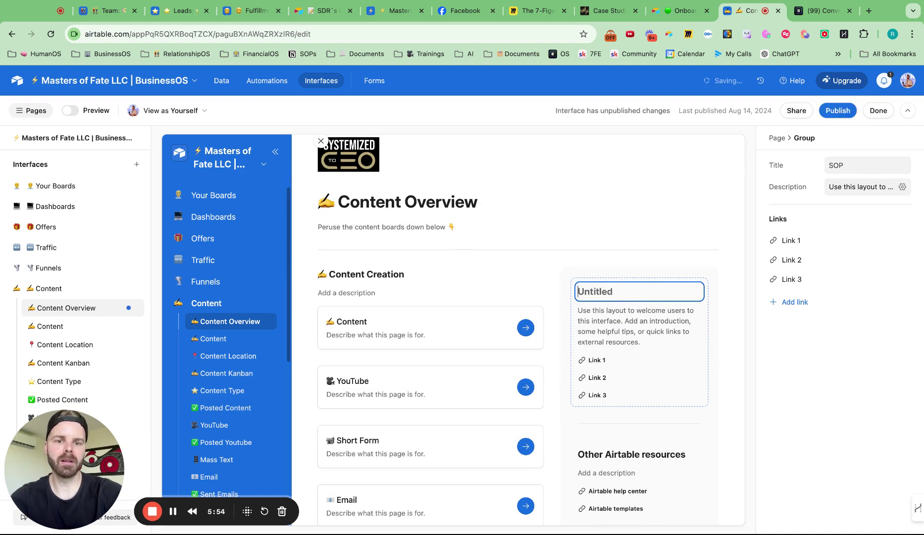
{"action": "type", "text": "Content SOPs"}
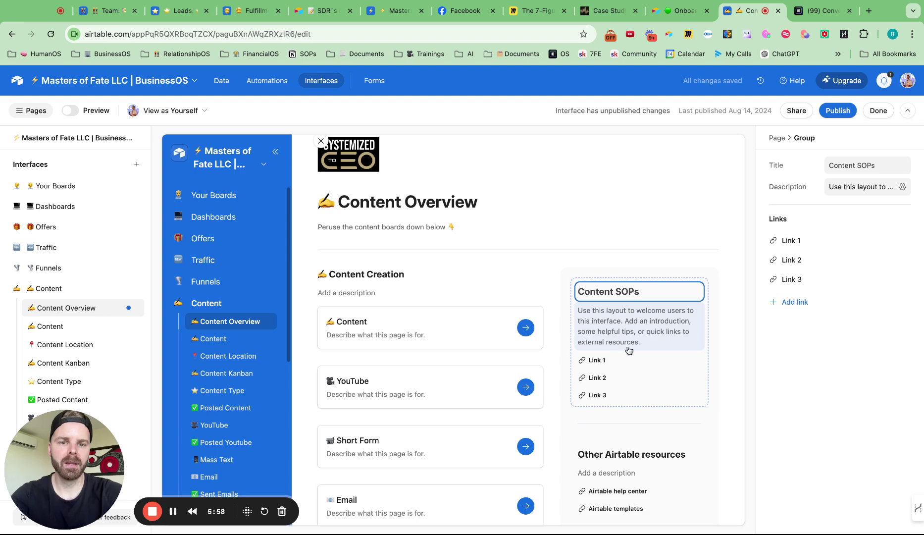
- Replace the group description with 'Find the Content SOPs below 👇'
{"action": "left_click", "coordinate": [647, 335]}
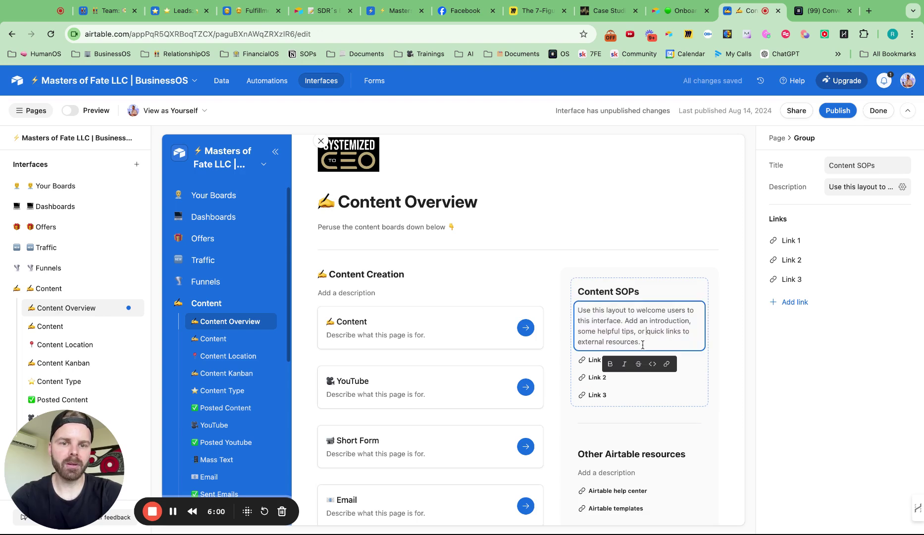
{"action": "key", "text": "super+a"}
{"action": "type", "text": "F"}
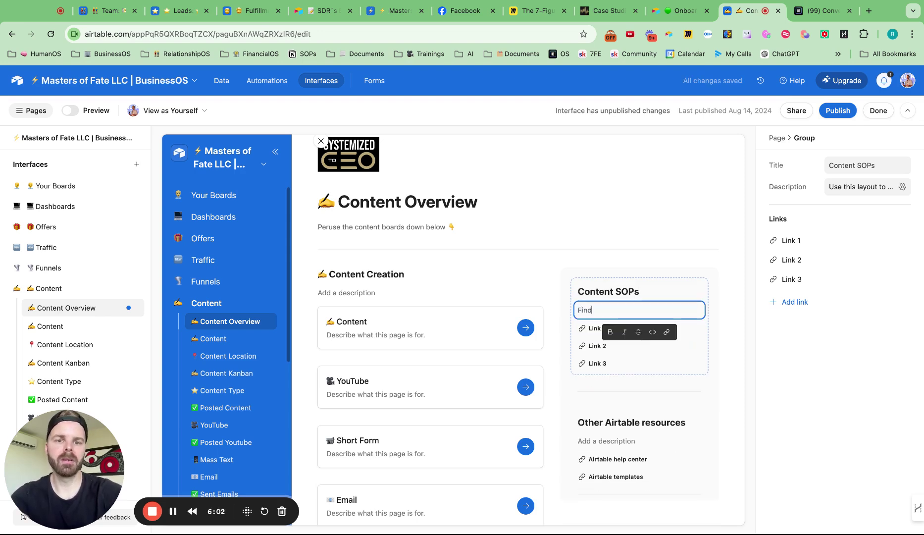
{"action": "type", "text": "ind the Content SOPs below"}
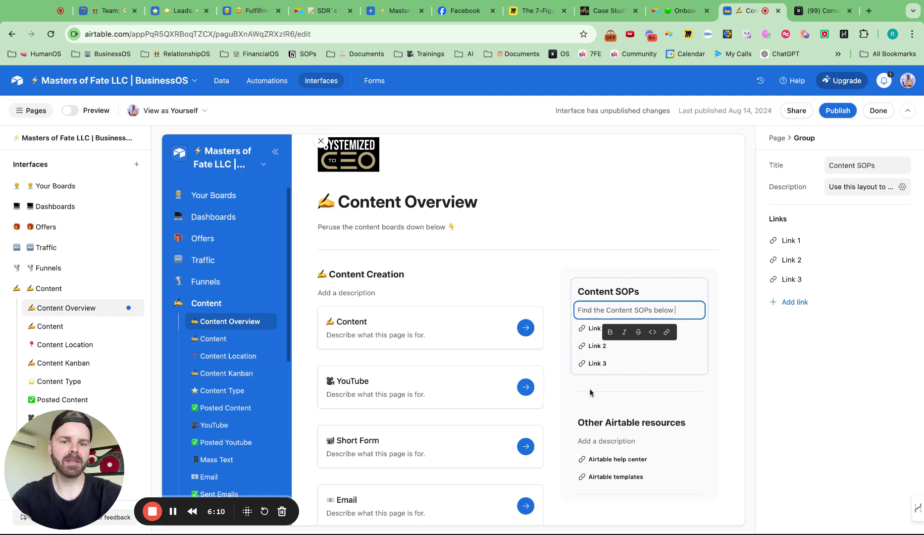
{"action": "type", "text": "👇"}
- Point the first Content SOPs link at the copied SOPs page address
{"action": "left_click", "coordinate": [598, 337]}
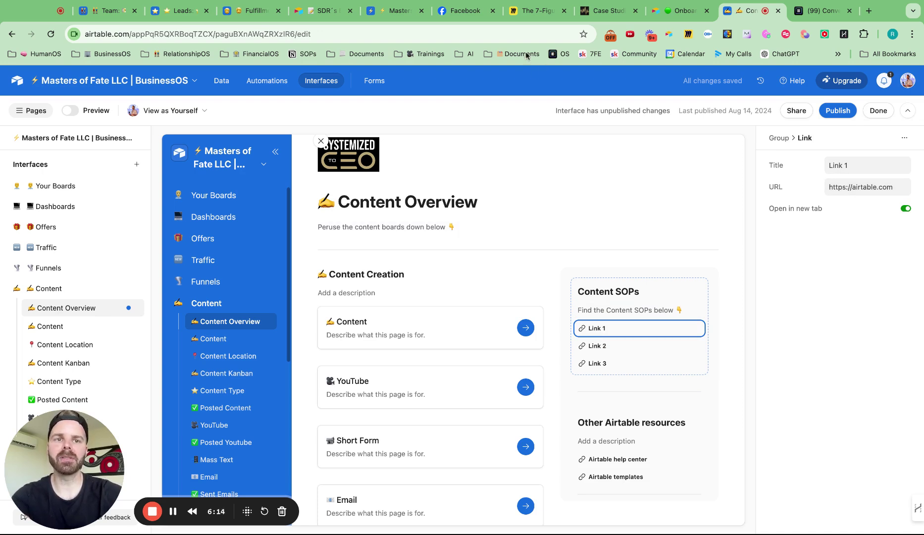
{"action": "left_click", "coordinate": [869, 11]}
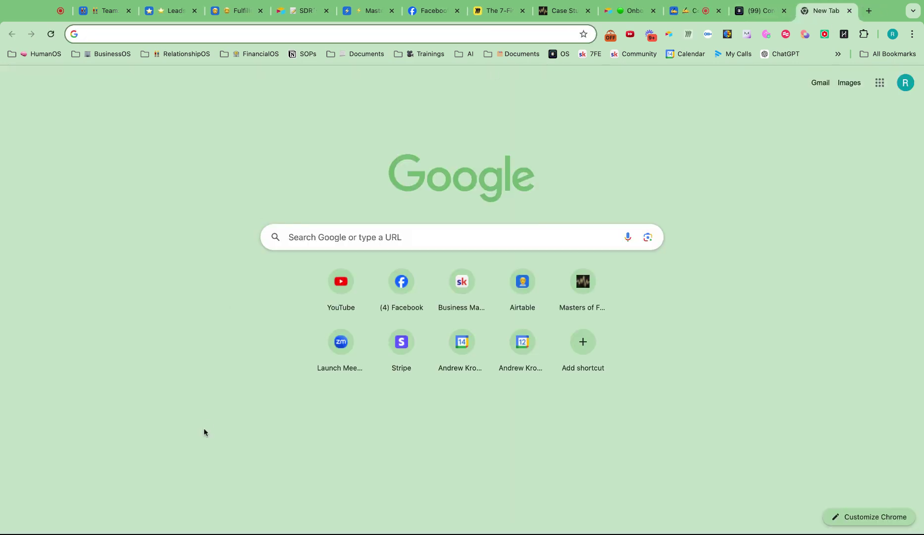
{"action": "left_click", "coordinate": [695, 11]}
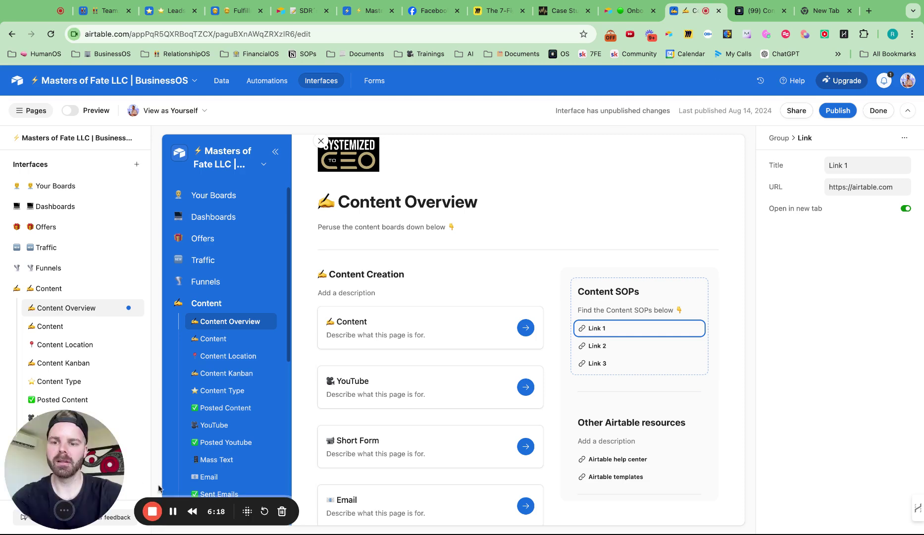
{"action": "left_click", "coordinate": [173, 512]}
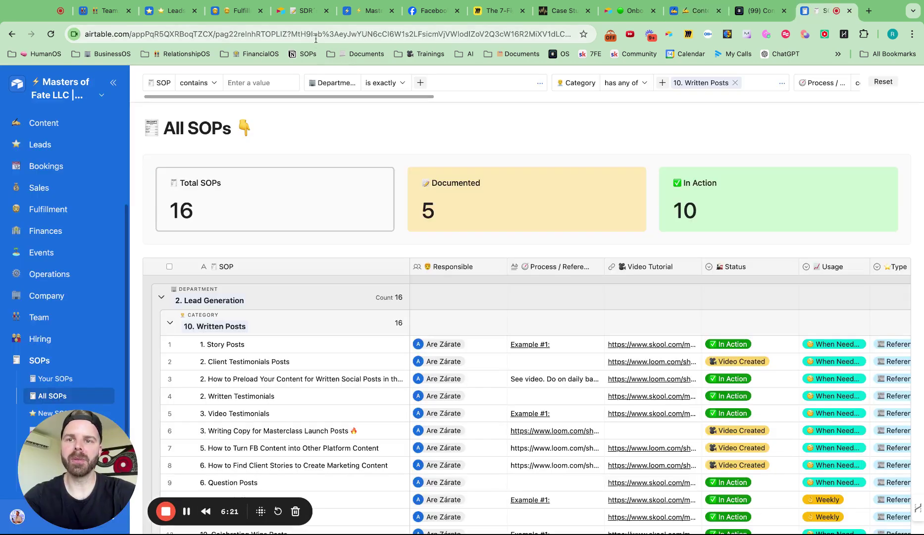
{"action": "left_click", "coordinate": [316, 34]}
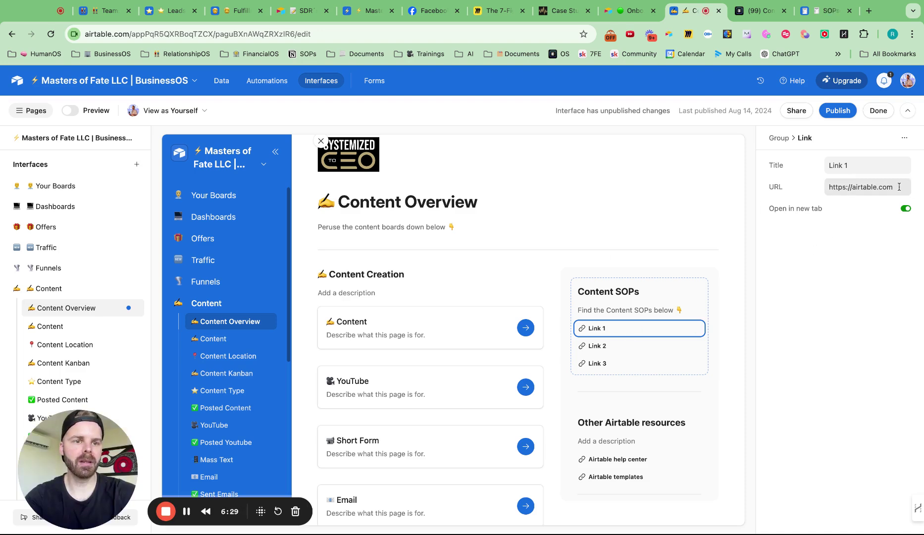
{"action": "left_click", "coordinate": [899, 187]}
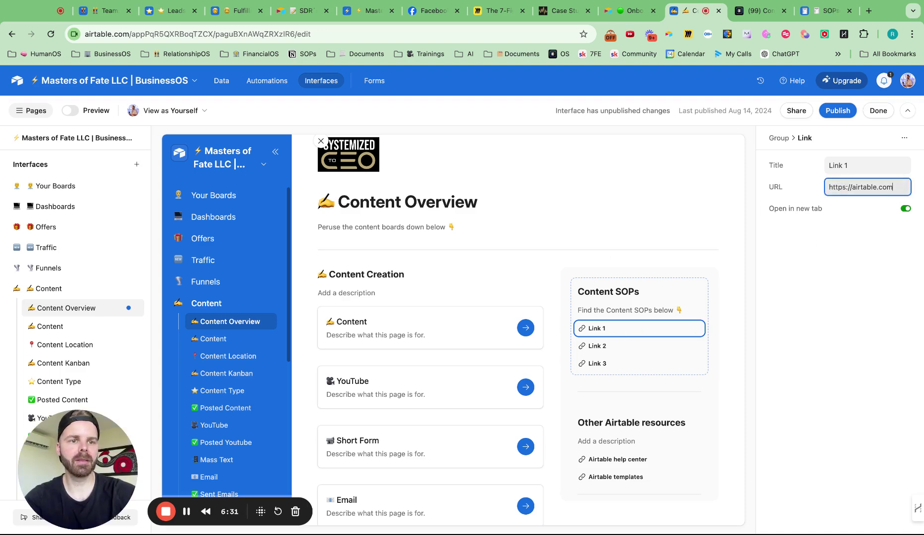
{"action": "left_click_drag", "start_coordinate": [894, 186], "coordinate": [829, 187]}
{"action": "key", "text": "super+v"}
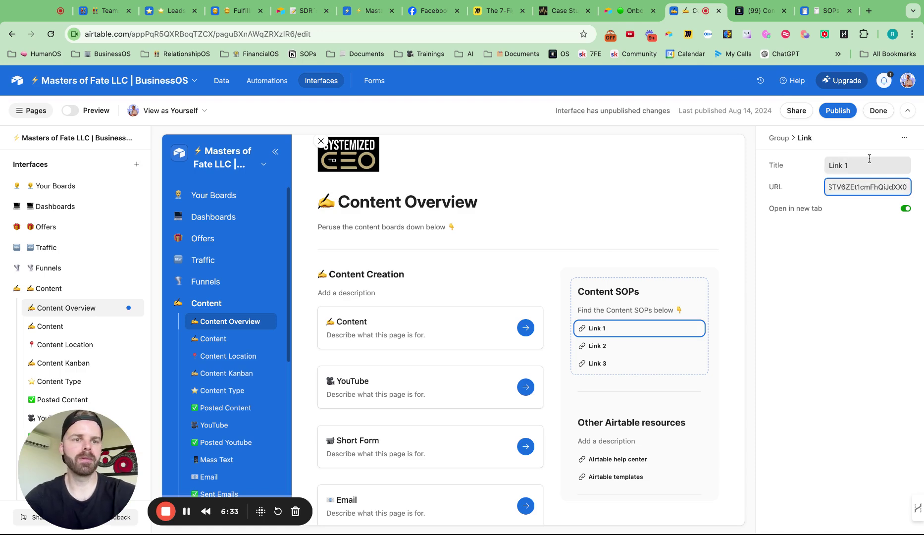
- Retitle the first link Written Content SOPs
{"action": "triple_click", "coordinate": [867, 164]}
{"action": "type", "text": "Conte"}
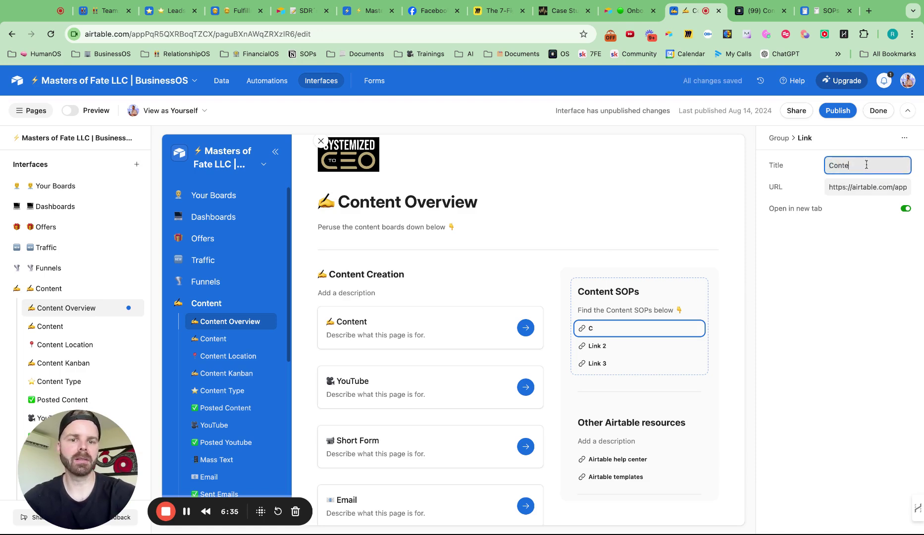
{"action": "type", "text": "nt"}
{"action": "key", "text": "BackSpace"}
{"action": "key", "text": "BackSpace"}
{"action": "key", "text": "BackSpace"}
{"action": "key", "text": "BackSpace"}
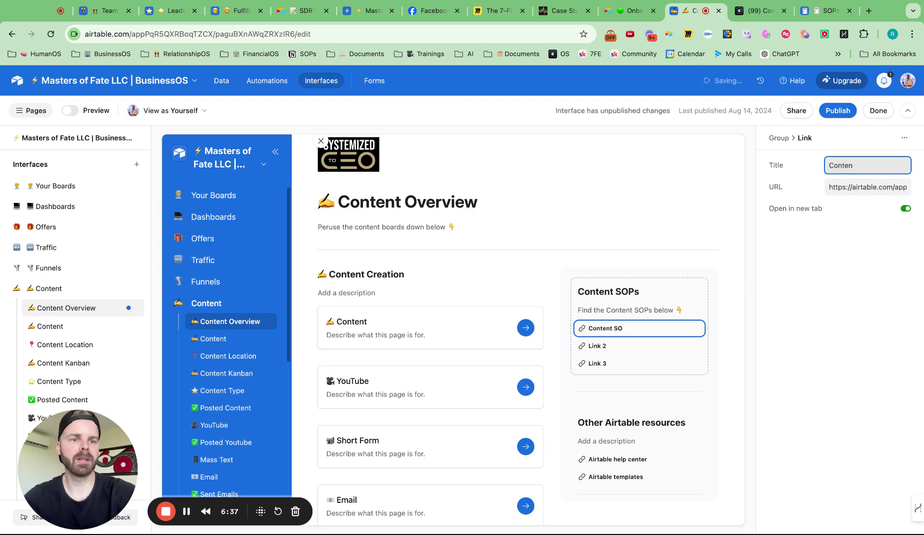
{"action": "key", "text": "BackSpace"}
{"action": "key", "text": "BackSpace"}
{"action": "type", "text": "Written"}
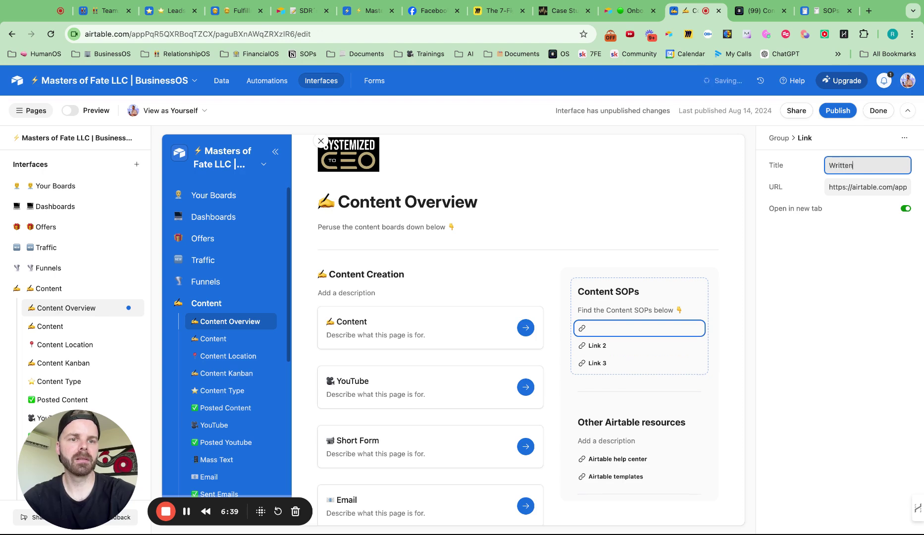
{"action": "type", "text": " Conte"}
{"action": "type", "text": "nt SOP"}
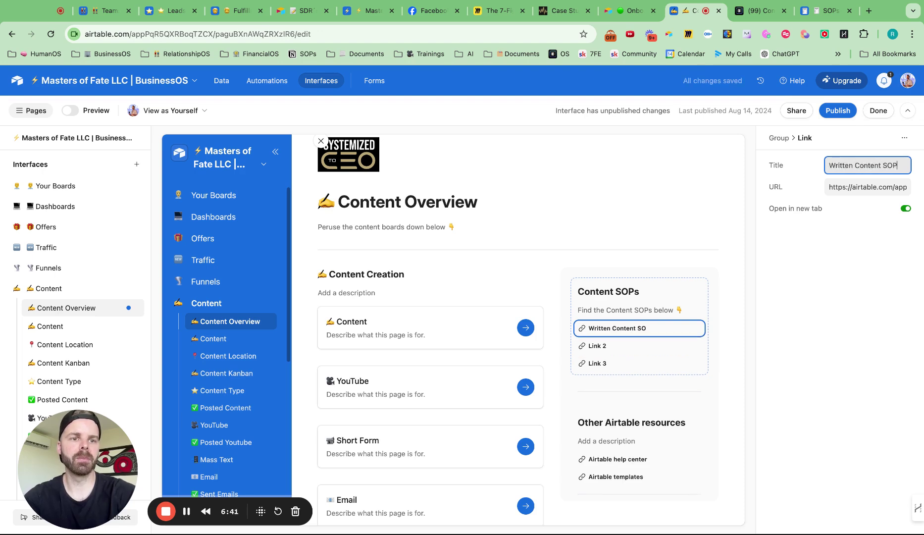
{"action": "type", "text": "s"}
{"action": "scroll", "coordinate": [623, 231], "scroll_direction": "down", "scroll_amount": 2}
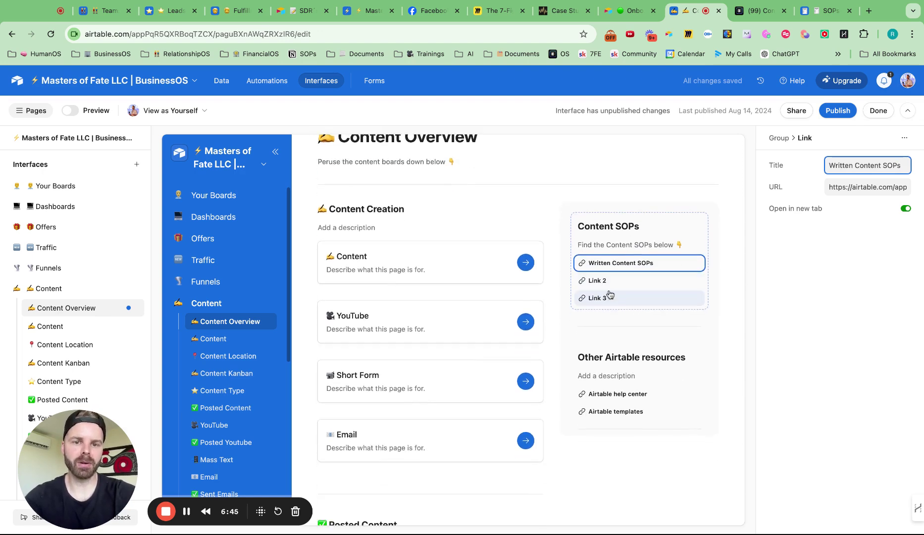
- Retitle the second and third links YouTube SOPs and Email SOPs
{"action": "left_click", "coordinate": [610, 284]}
{"action": "left_click", "coordinate": [855, 167]}
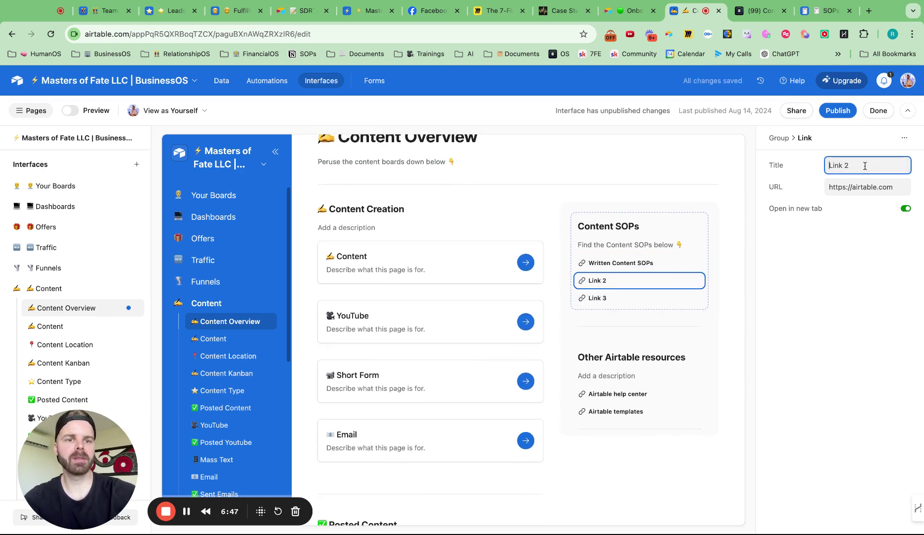
{"action": "triple_click", "coordinate": [855, 167]}
{"action": "type", "text": "YouT"}
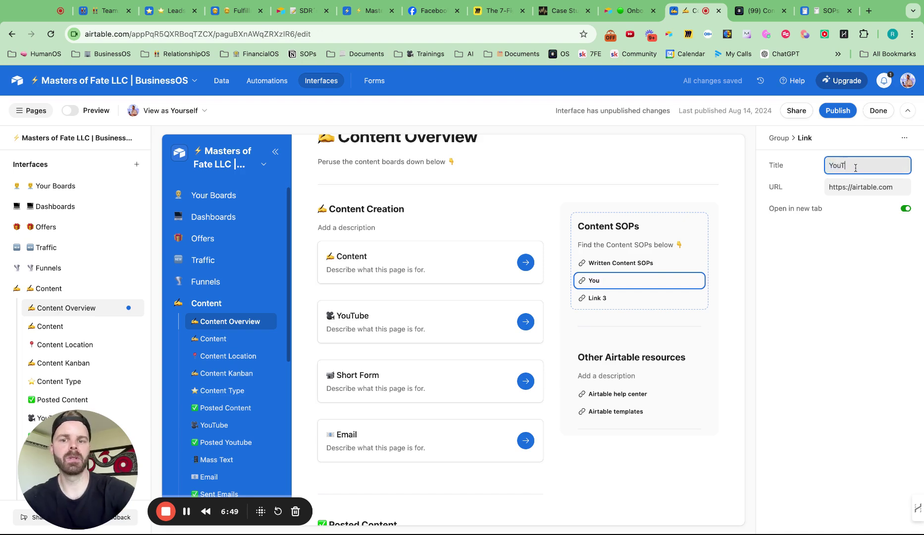
{"action": "type", "text": "ube SOPs"}
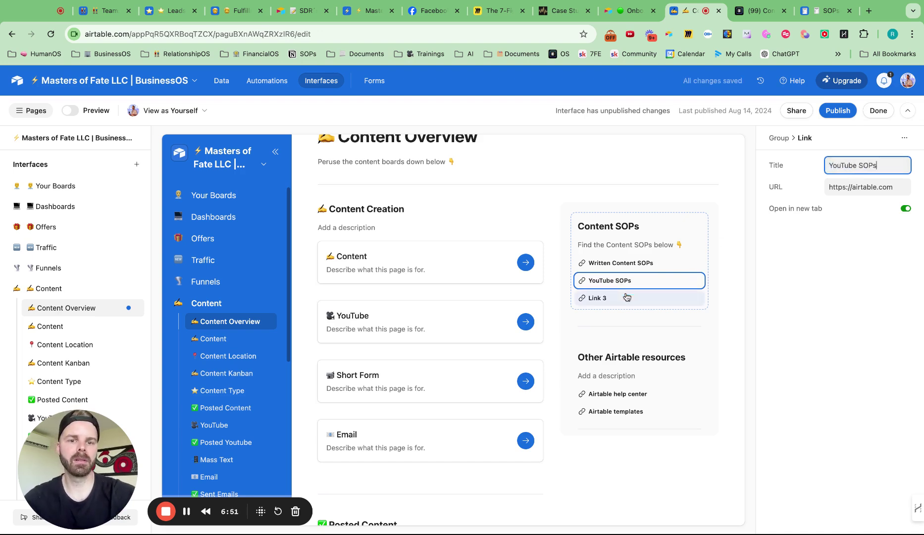
{"action": "left_click", "coordinate": [625, 297]}
{"action": "left_click", "coordinate": [829, 167]}
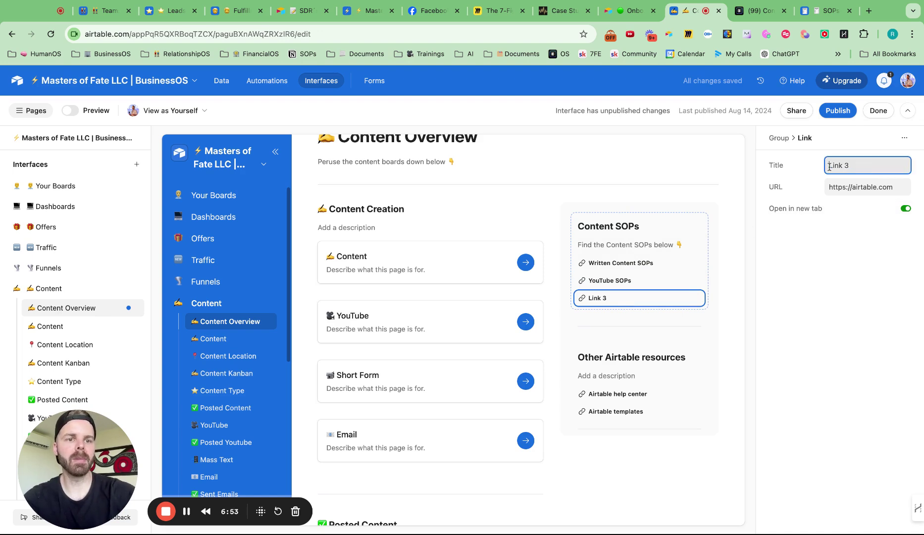
{"action": "key", "text": "super+a"}
{"action": "type", "text": "Email SOP"}
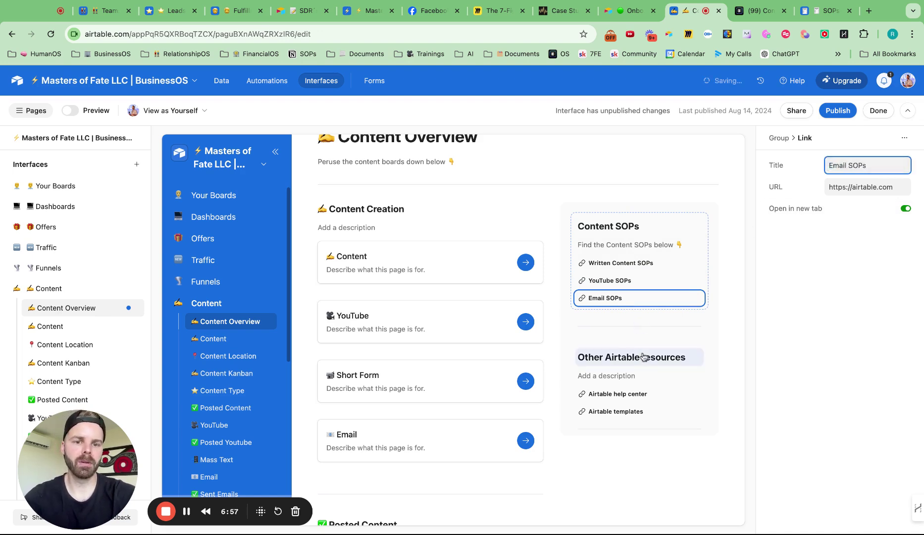
{"action": "left_click", "coordinate": [689, 359]}
- Rename the Other Airtable resources heading to Other Resources
{"action": "left_click_drag", "start_coordinate": [689, 359], "coordinate": [611, 358]}
{"action": "key", "text": "shift+Left"}
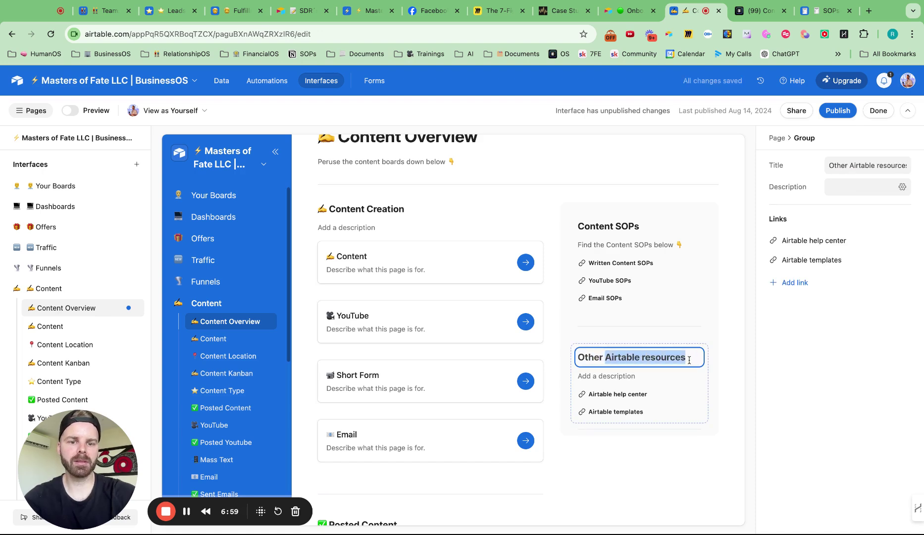
{"action": "left_click", "coordinate": [625, 359]}
{"action": "key", "text": "shift+Left"}
{"action": "key", "text": "shift+Left"}
{"action": "key", "text": "shift+Left"}
{"action": "key", "text": "shift+Left"}
{"action": "key", "text": "shift+Left"}
{"action": "key", "text": "shift+Left"}
{"action": "key", "text": "shift+Left"}
{"action": "key", "text": "shift+Left"}
{"action": "key", "text": "shift+Left"}
{"action": "key", "text": "shift+Left"}
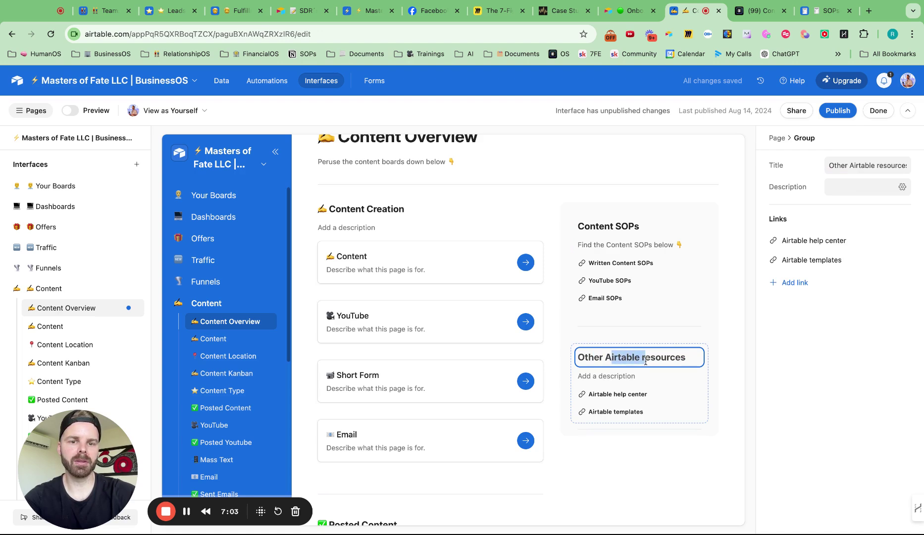
{"action": "type", "text": "R"}
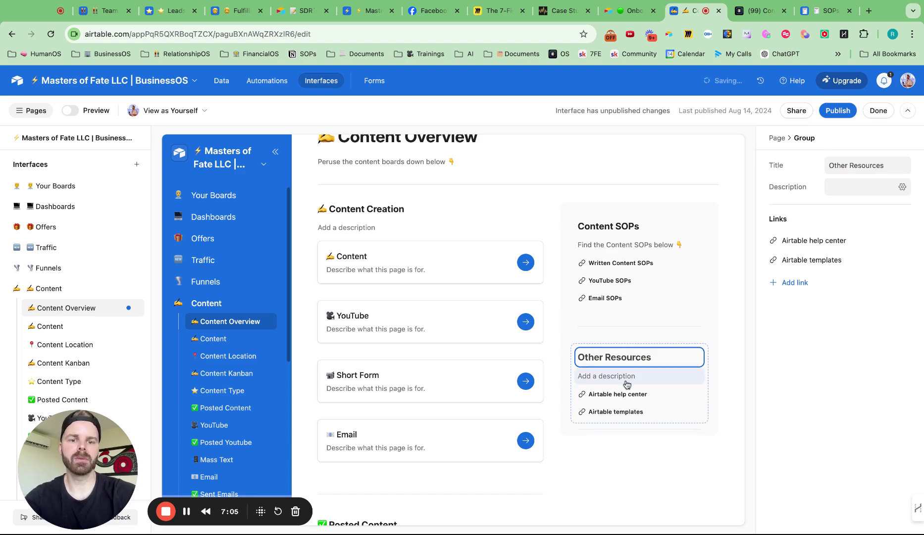
- Add the group description 'Find out course content here' and open a new browser tab
{"action": "left_click", "coordinate": [626, 381]}
{"action": "type", "text": "Fi"}
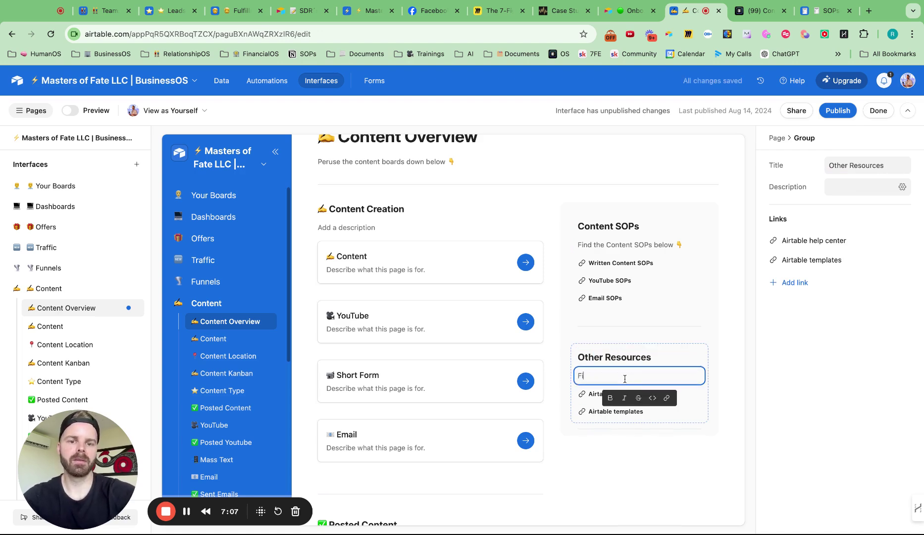
{"action": "type", "text": "nd out "}
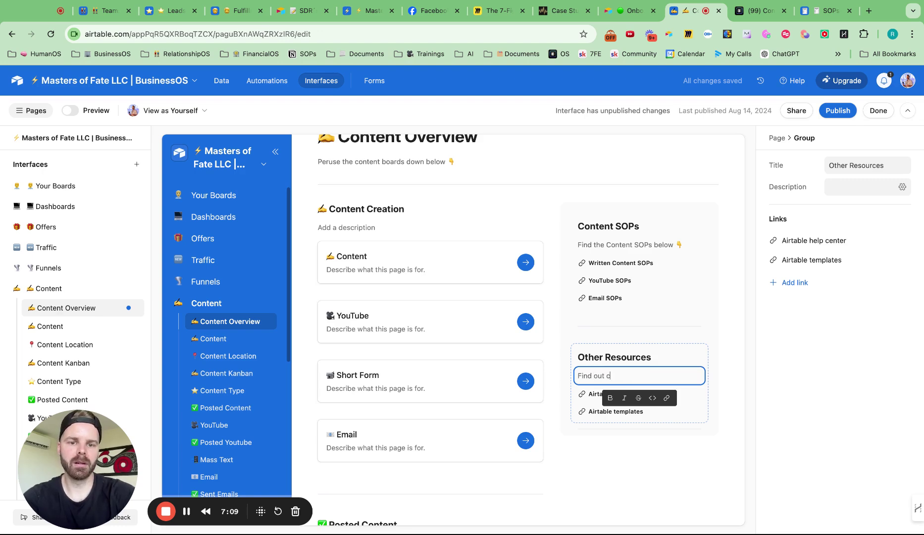
{"action": "type", "text": "course content here"}
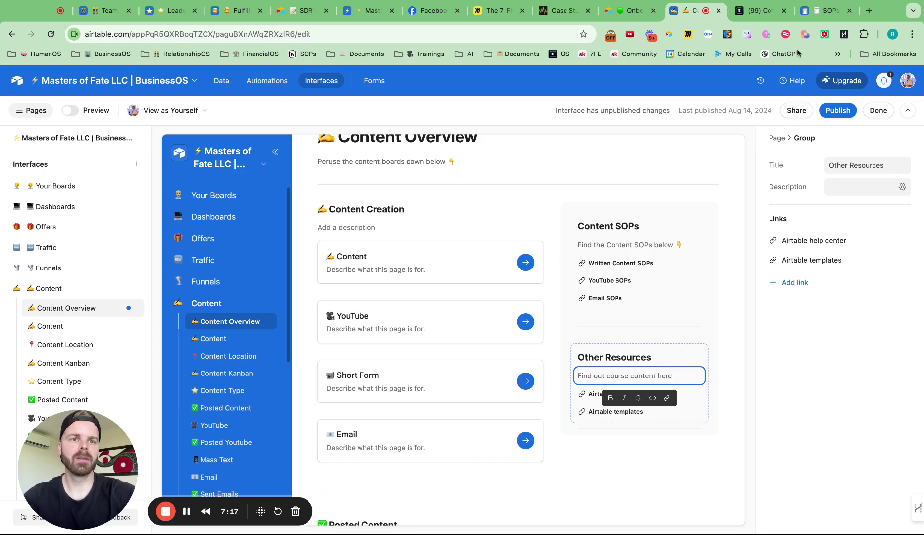
{"action": "left_click", "coordinate": [869, 10]}
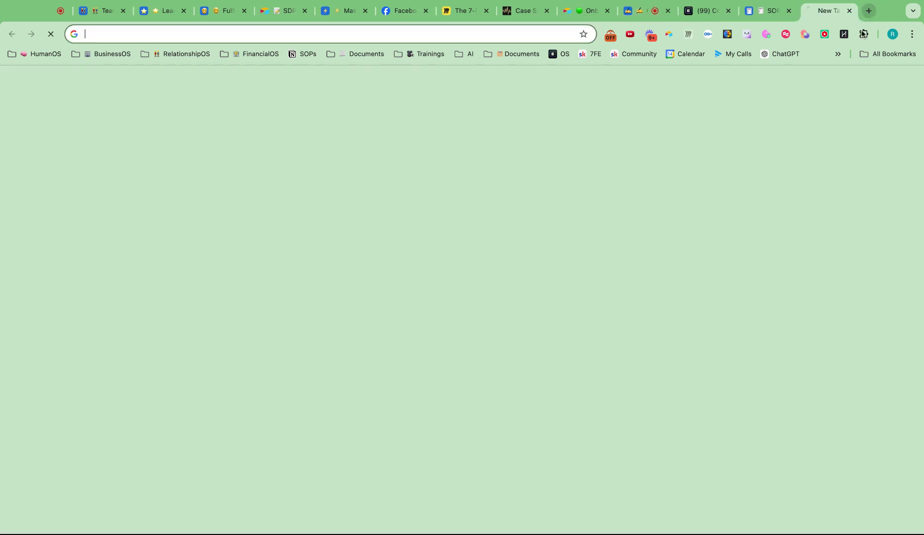
- Copy the web address of the Content course lesson from the Skool community's Classroom
{"action": "left_click", "coordinate": [639, 55]}
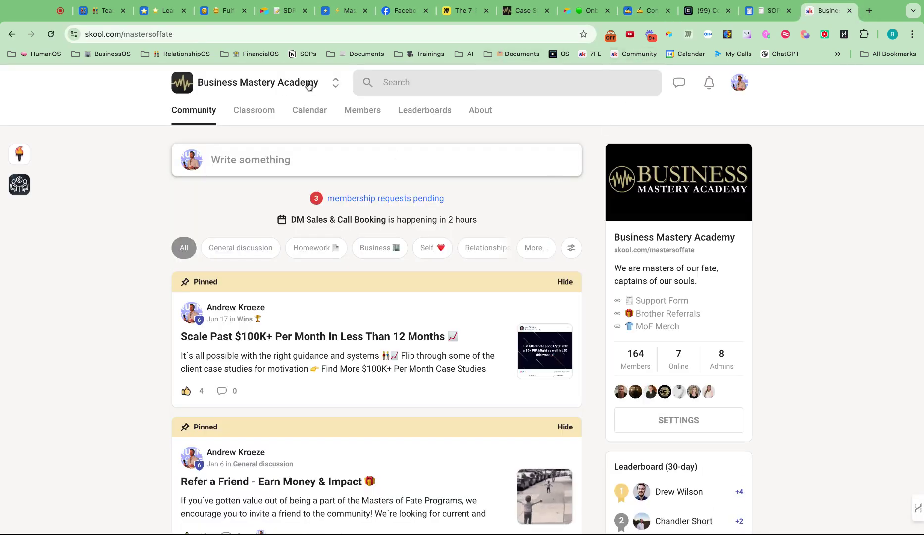
{"action": "left_click", "coordinate": [264, 116]}
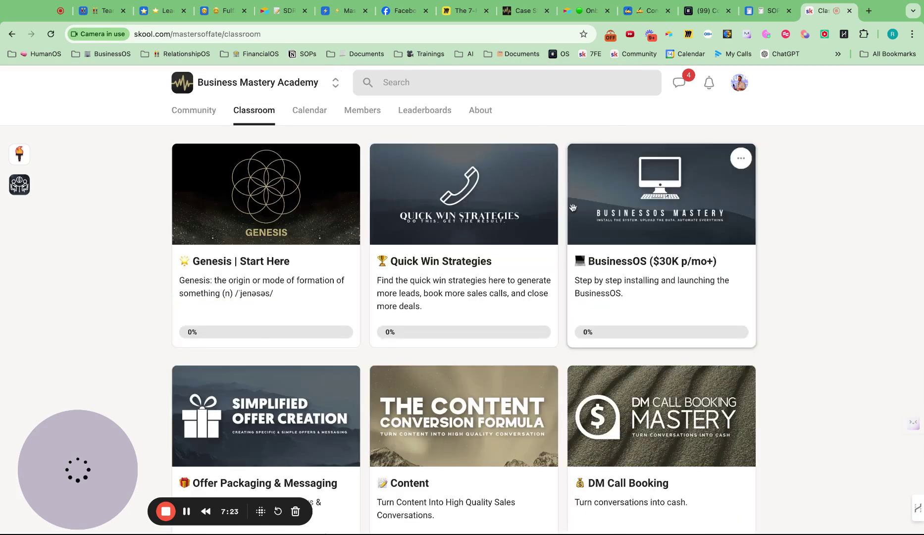
{"action": "scroll", "coordinate": [489, 293], "scroll_direction": "down", "scroll_amount": 3}
{"action": "left_click", "coordinate": [490, 294]}
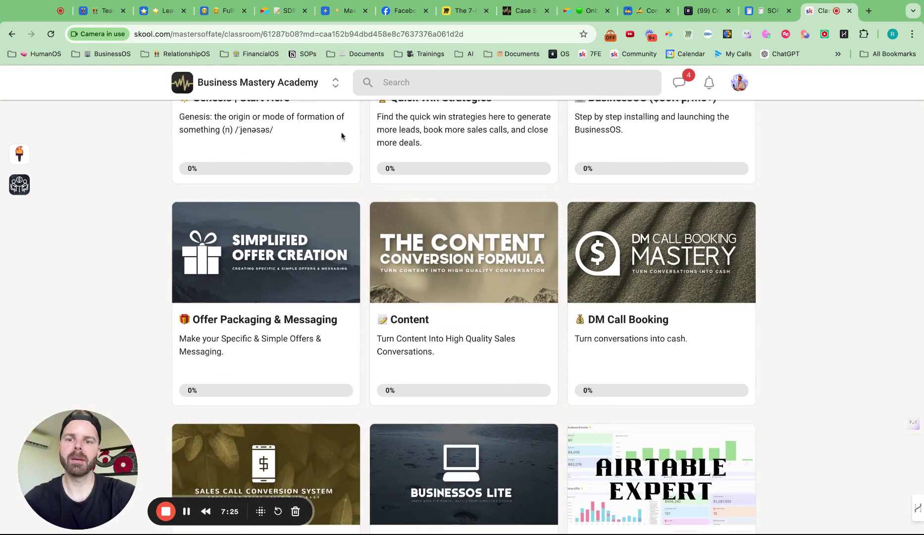
{"action": "scroll", "coordinate": [293, 262], "scroll_direction": "down", "scroll_amount": 4}
{"action": "scroll", "coordinate": [272, 300], "scroll_direction": "down", "scroll_amount": 6}
{"action": "scroll", "coordinate": [271, 301], "scroll_direction": "up", "scroll_amount": 11}
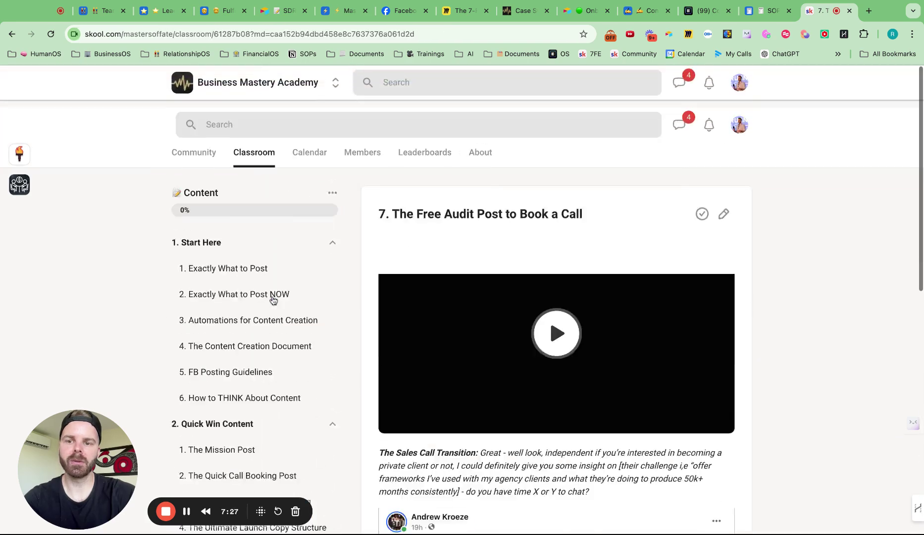
{"action": "left_click", "coordinate": [246, 33]}
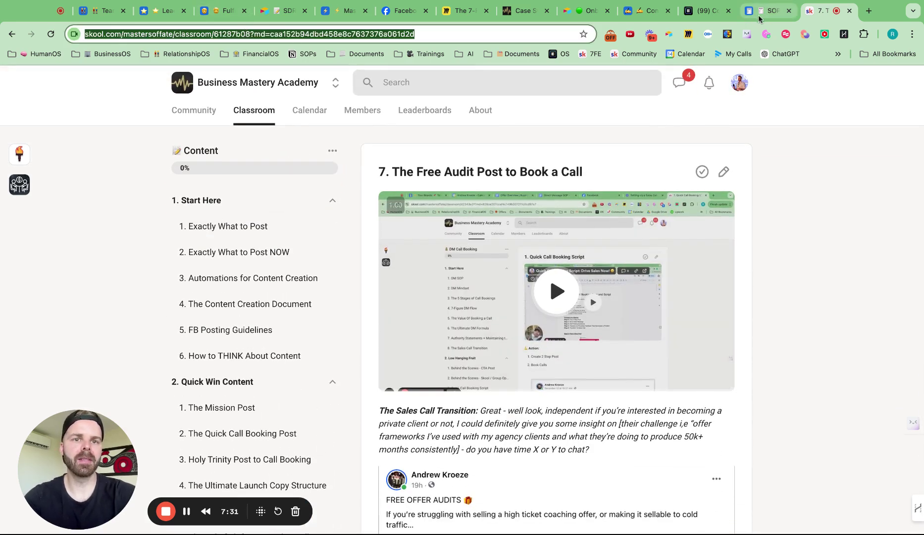
{"action": "left_click", "coordinate": [644, 11]}
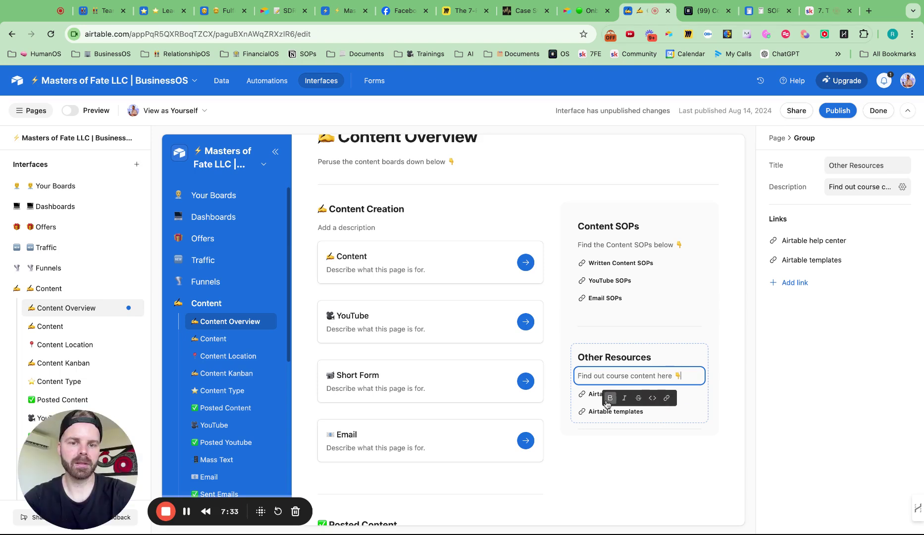
- Retitle the Airtable help center link Written Content Course and paste in the Skool Content course URL
{"action": "left_click", "coordinate": [696, 394]}
{"action": "triple_click", "coordinate": [897, 166]}
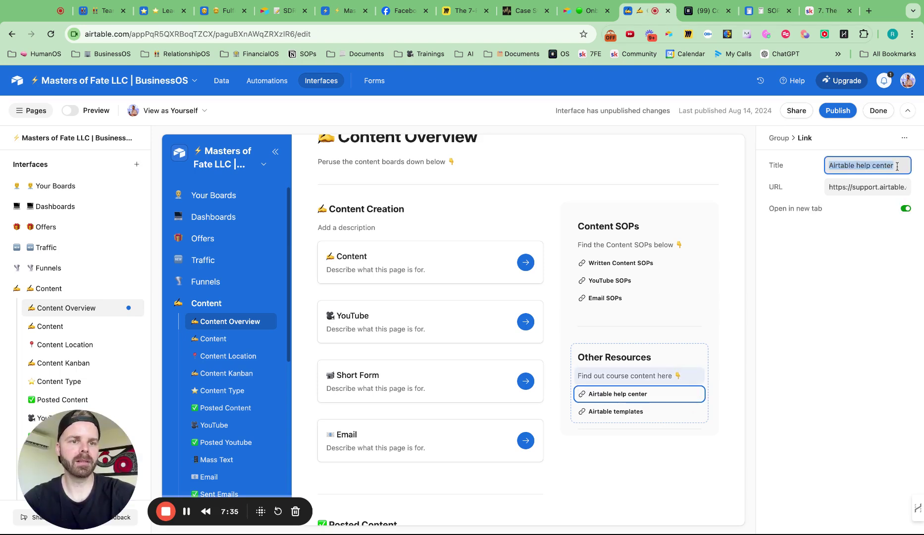
{"action": "left_click", "coordinate": [897, 166]}
{"action": "triple_click", "coordinate": [896, 165]}
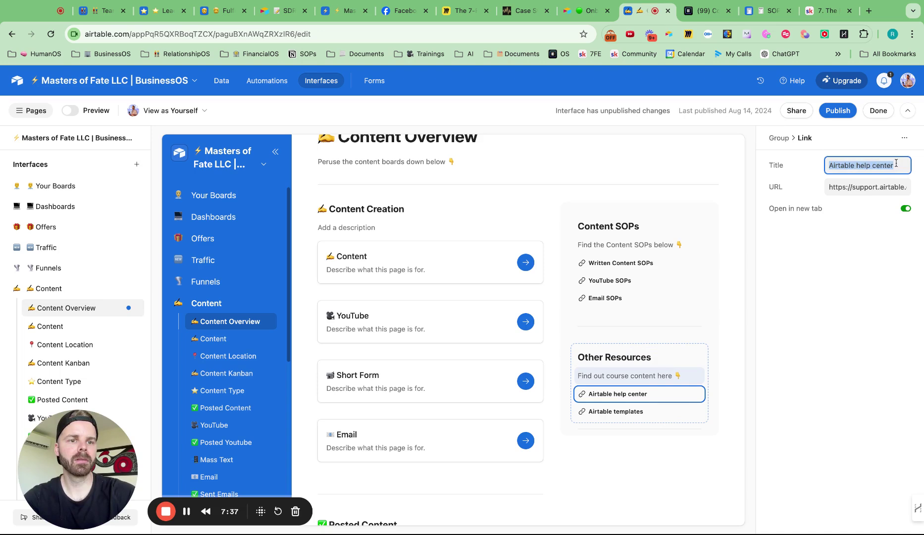
{"action": "type", "text": "Written Cont"}
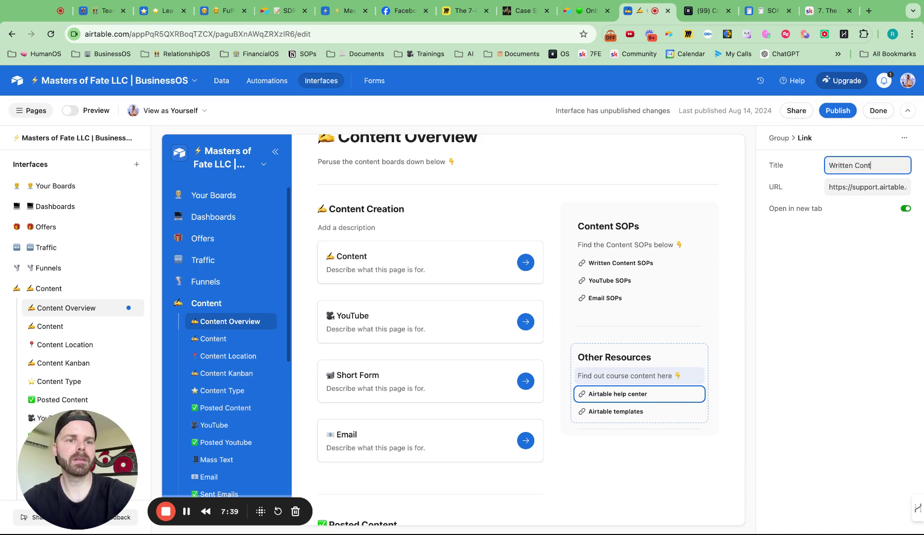
{"action": "type", "text": "ent Course"}
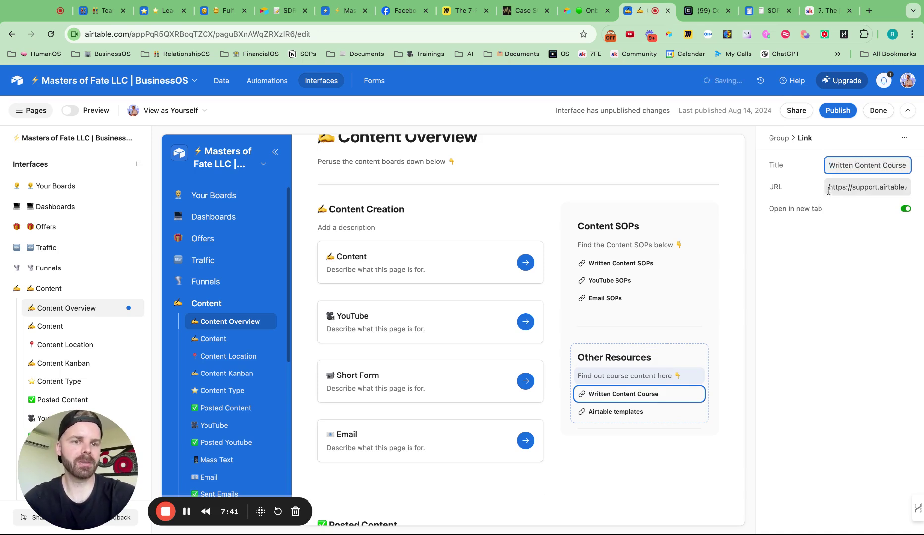
{"action": "triple_click", "coordinate": [828, 191]}
{"action": "key", "text": "super+v"}
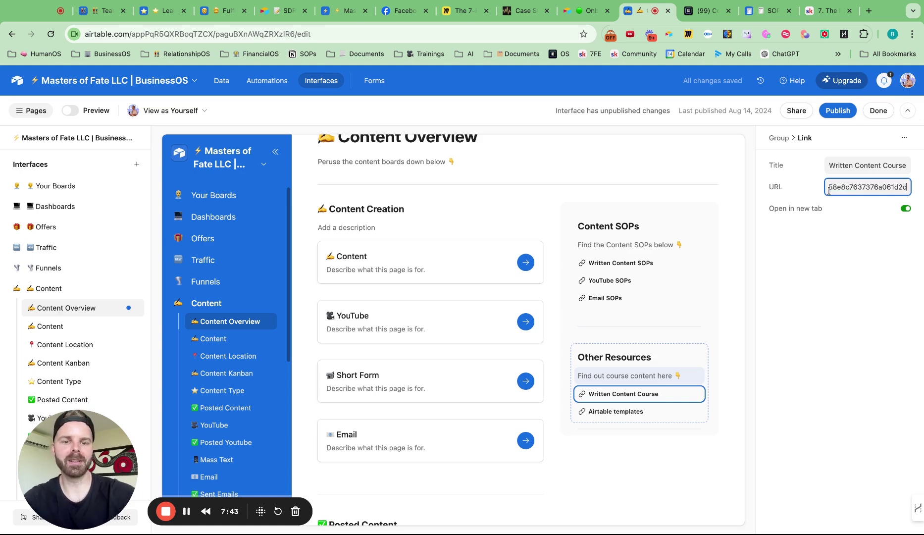
- Open the YouTube Funnel course in Skool's Classroom to grab its lesson address
{"action": "left_click", "coordinate": [823, 10]}
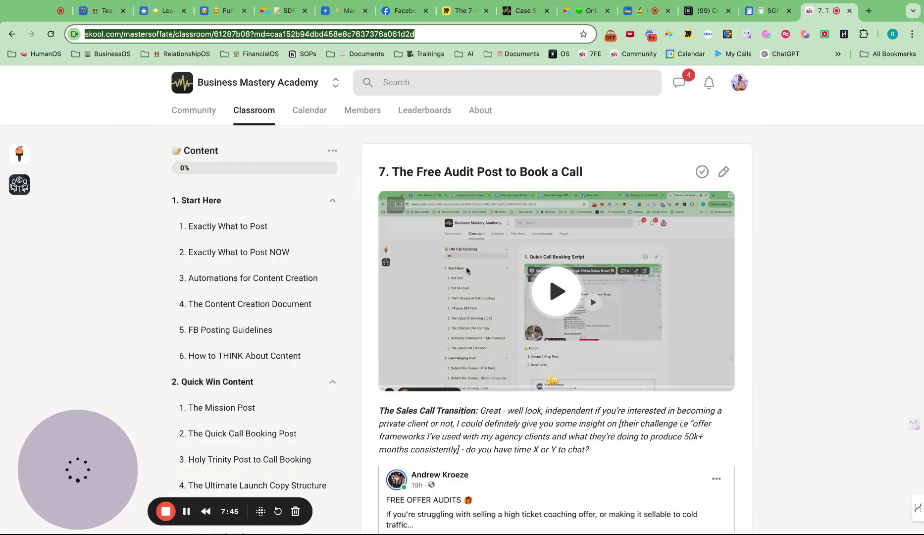
{"action": "left_click", "coordinate": [262, 115]}
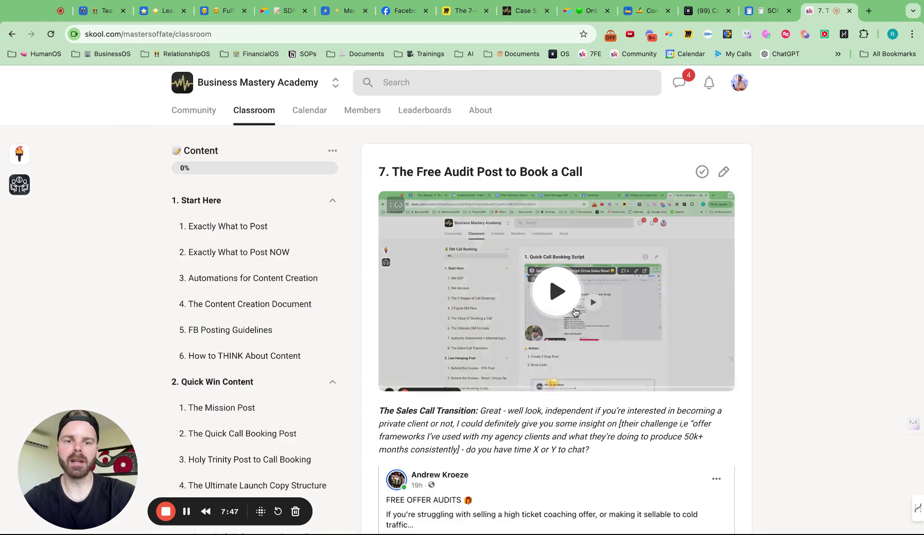
{"action": "scroll", "coordinate": [575, 312], "scroll_direction": "down", "scroll_amount": 10}
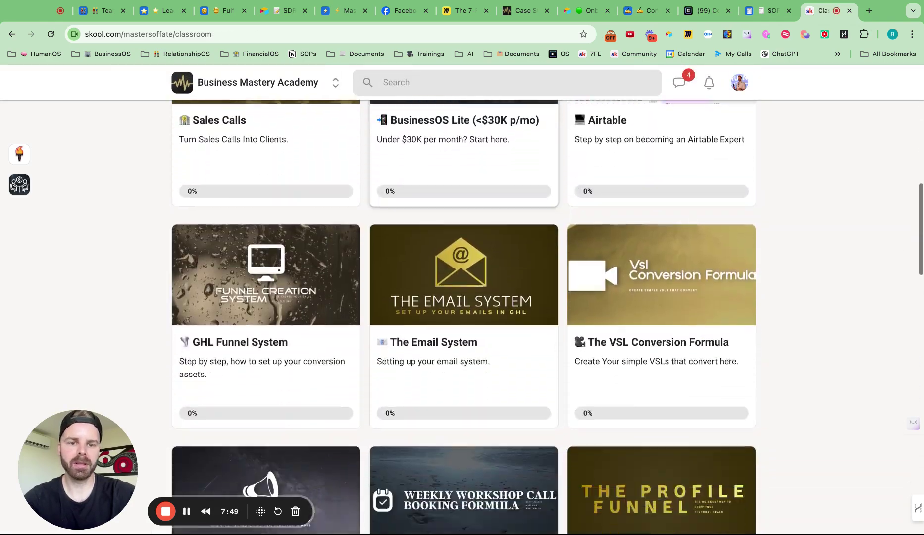
{"action": "scroll", "coordinate": [464, 247], "scroll_direction": "down", "scroll_amount": 7}
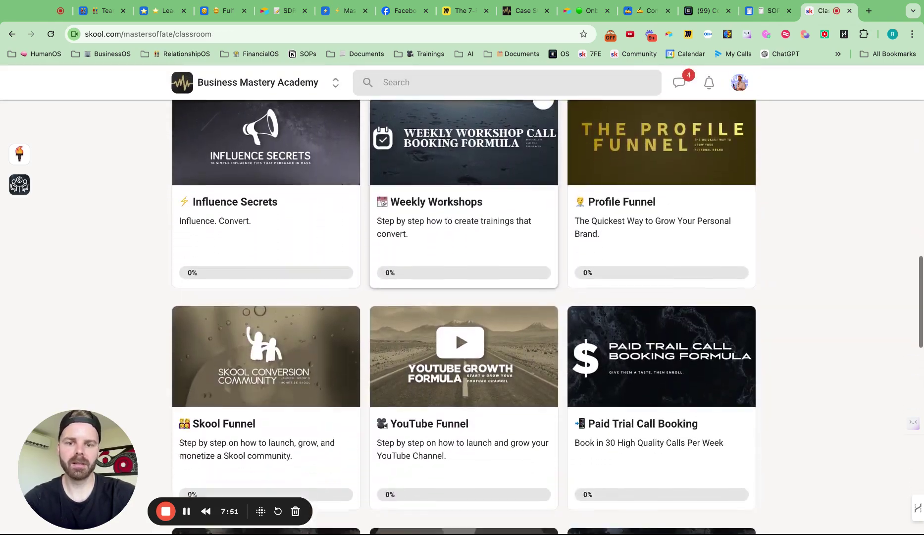
{"action": "left_click", "coordinate": [243, 34]}
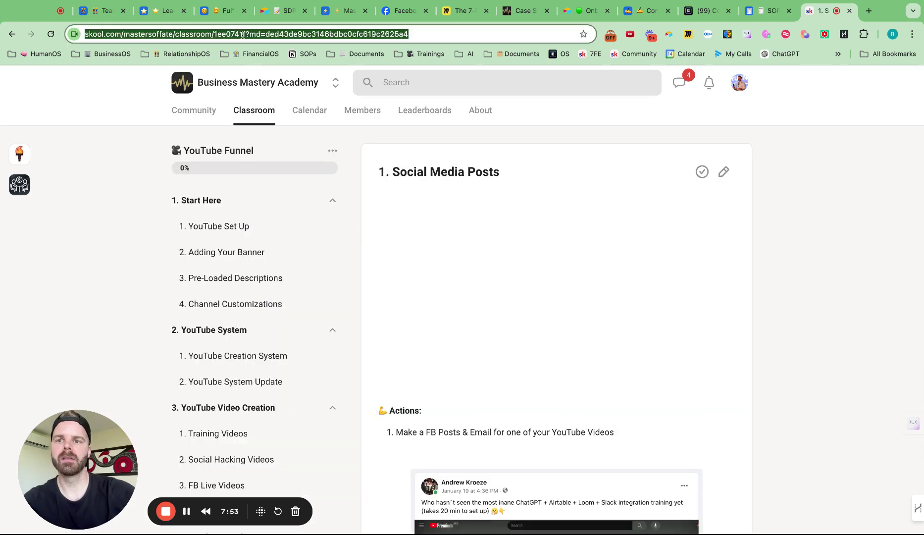
{"action": "key", "text": "ctrl+shift+Tab"}
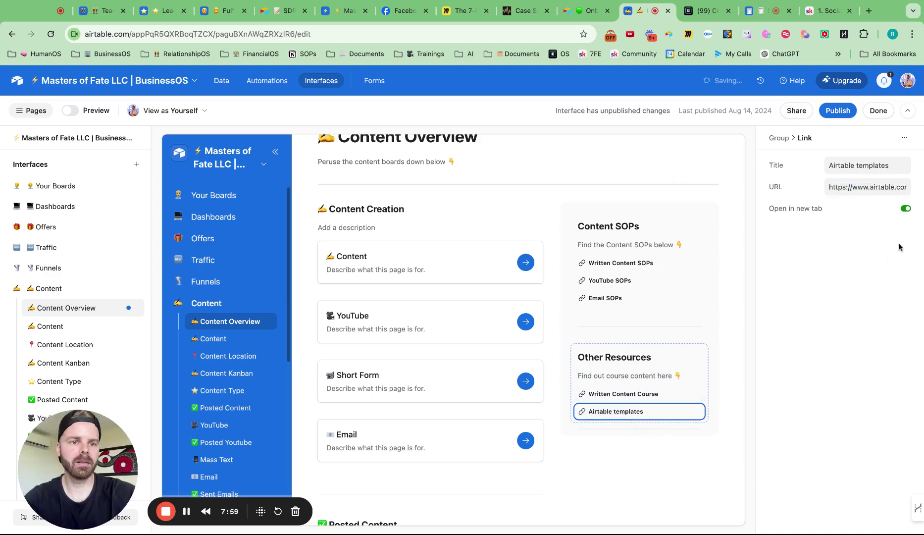
- Point the Airtable templates link at the YouTube Funnel course and retitle it YouTube Course
{"action": "triple_click", "coordinate": [831, 188]}
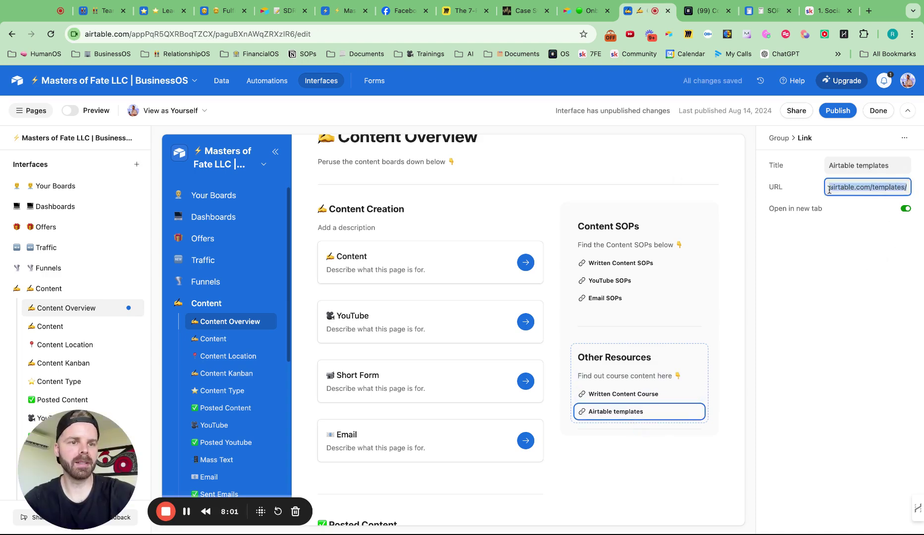
{"action": "key", "text": "ctrl+v"}
{"action": "left_click", "coordinate": [900, 166]}
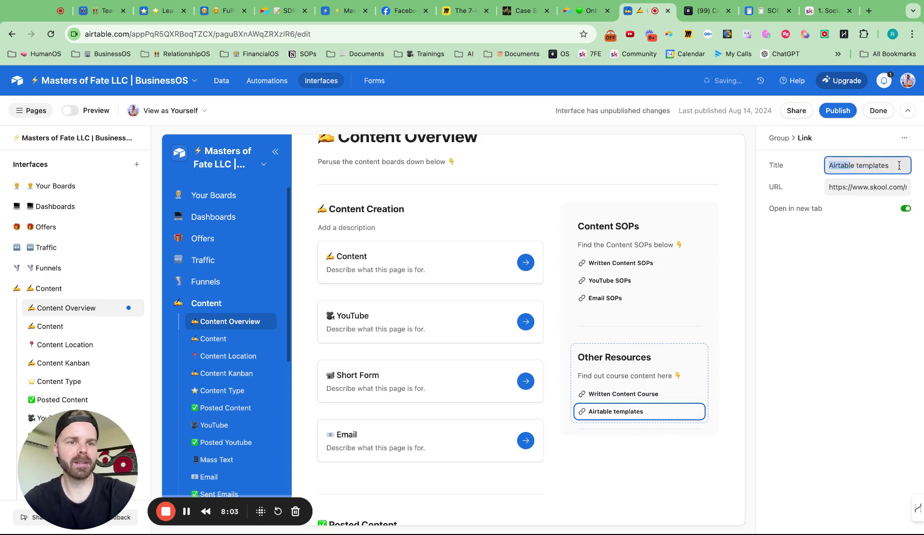
{"action": "triple_click", "coordinate": [900, 166]}
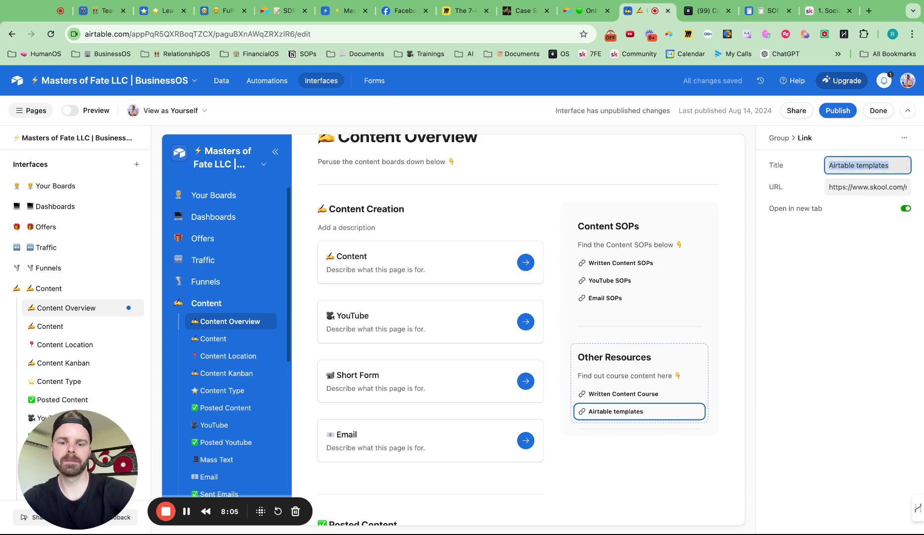
{"action": "type", "text": "YouTube Cou"}
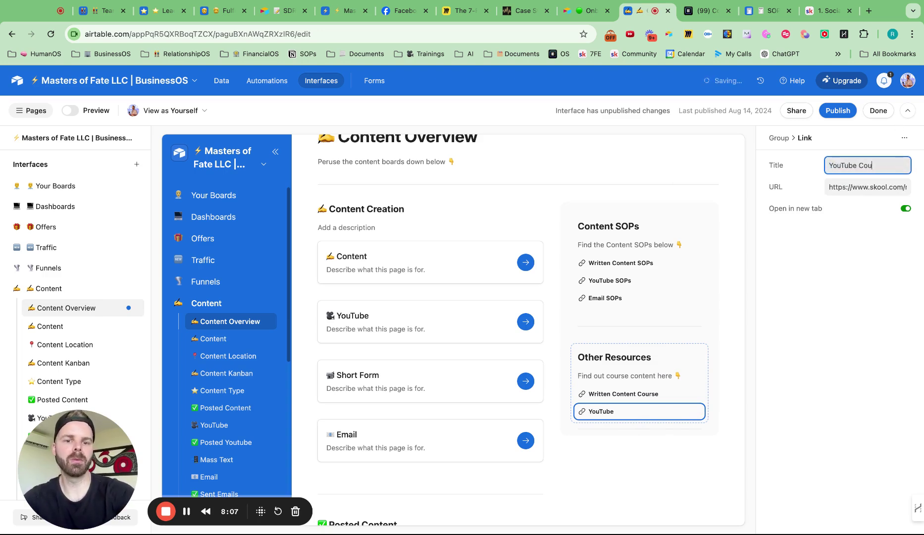
{"action": "type", "text": "rse"}
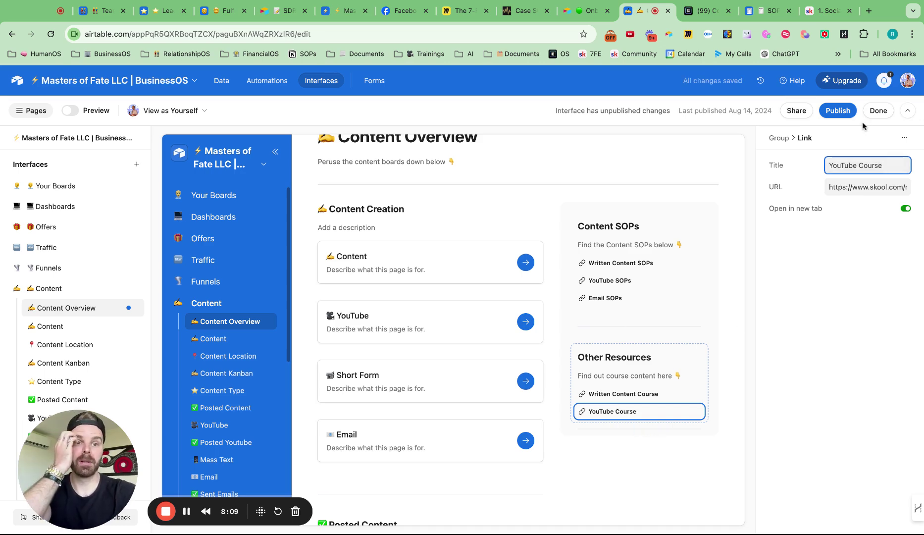
{"action": "left_click", "coordinate": [848, 114]}
- Confirm publishing and scroll through the live Content Overview page
{"action": "left_click", "coordinate": [567, 415]}
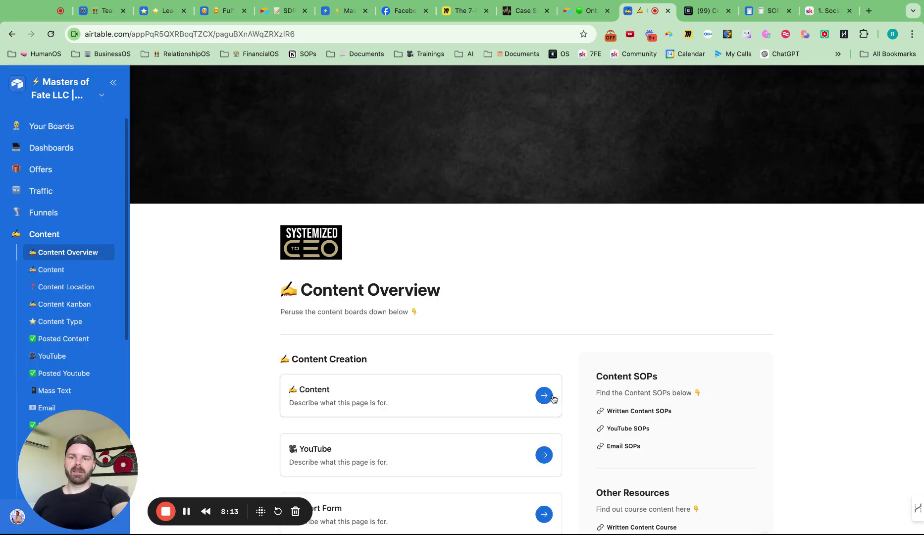
{"action": "scroll", "coordinate": [515, 219], "scroll_direction": "down", "scroll_amount": 3}
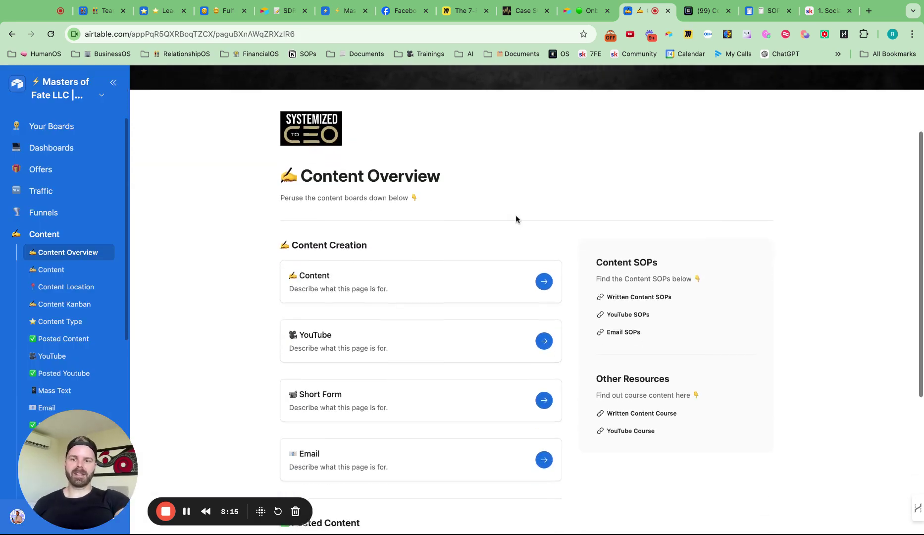
{"action": "scroll", "coordinate": [349, 313], "scroll_direction": "down", "scroll_amount": 4}
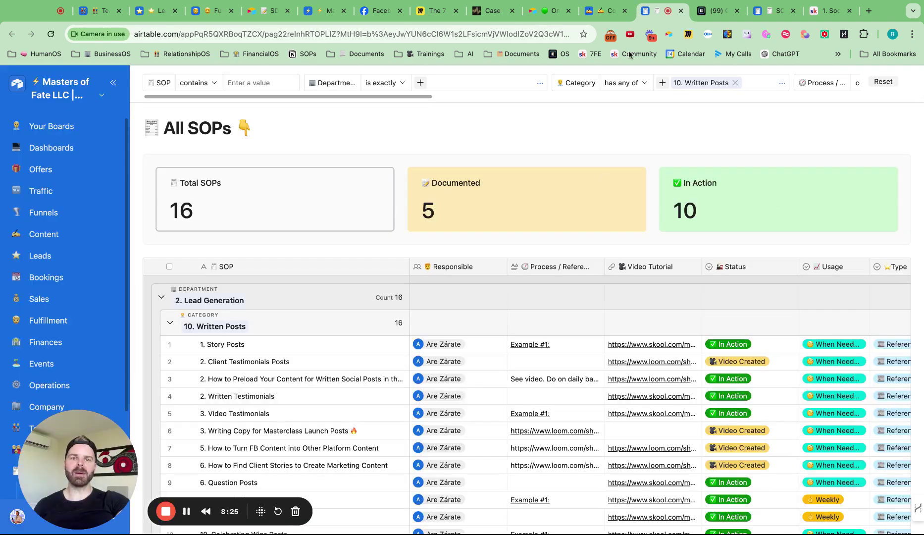
{"action": "left_click", "coordinate": [606, 12]}
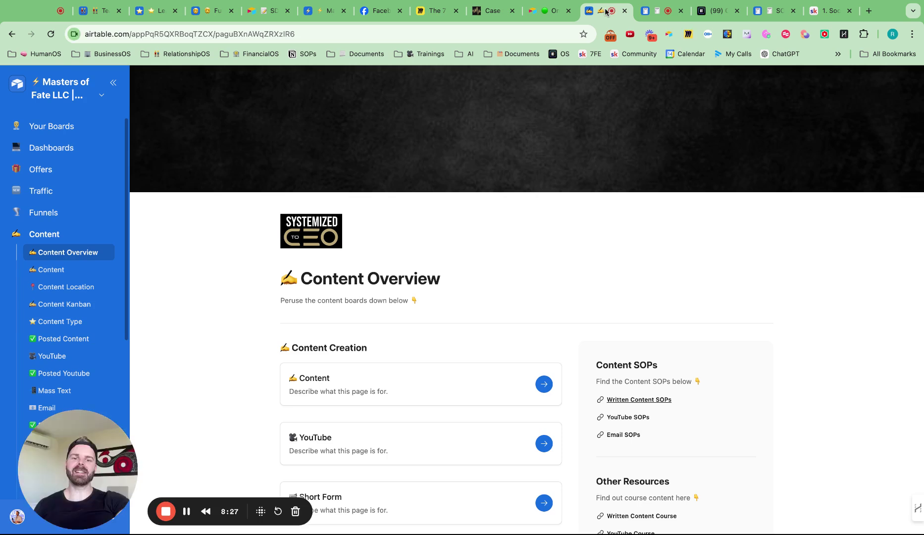